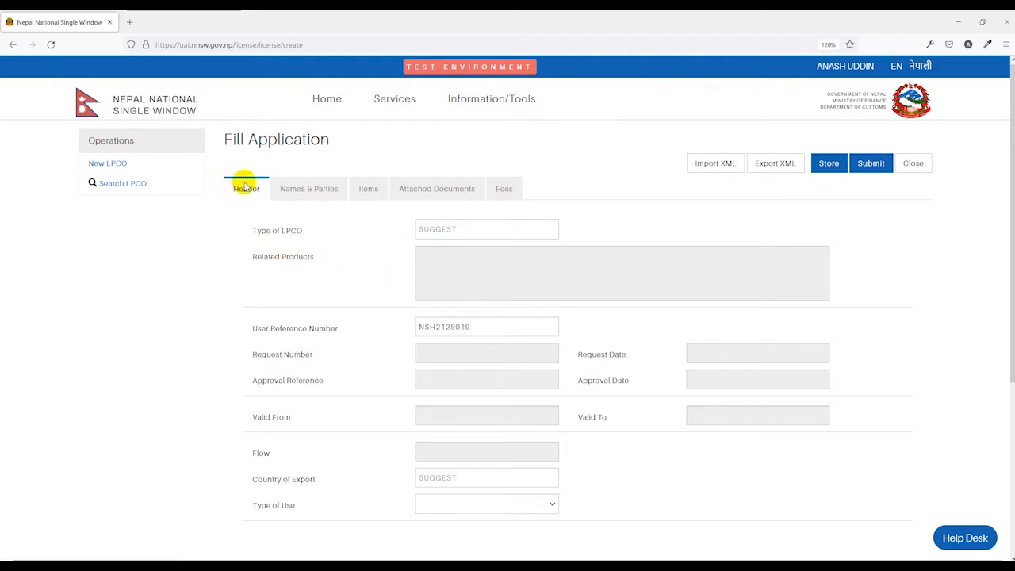
# Step: Set the LPCO type to 957 Ministry of Home Affair recommendation letter
pyautogui.click(428, 230)
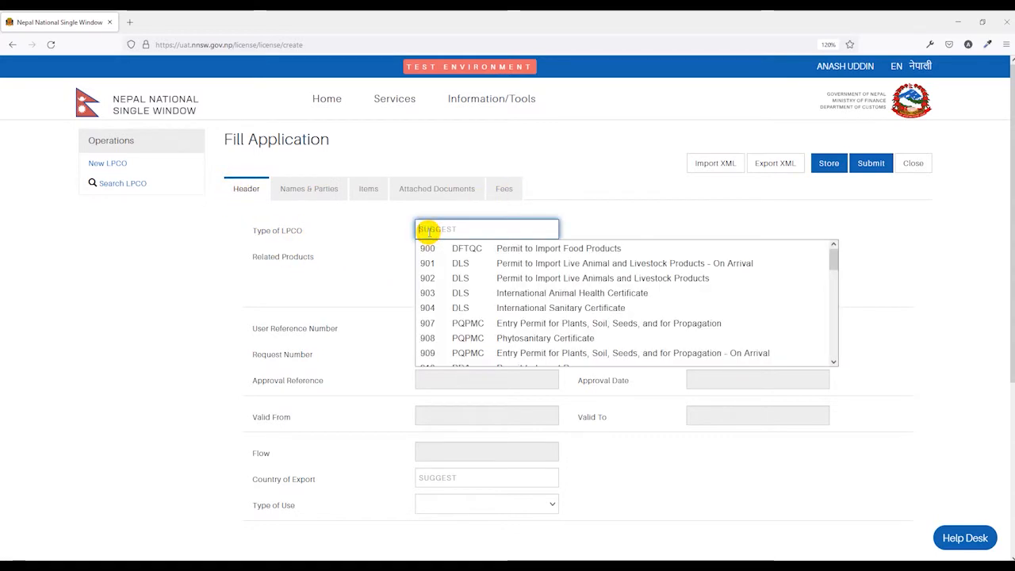
pyautogui.scroll(-5, 461, 295)
pyautogui.scroll(-4, 467, 299)
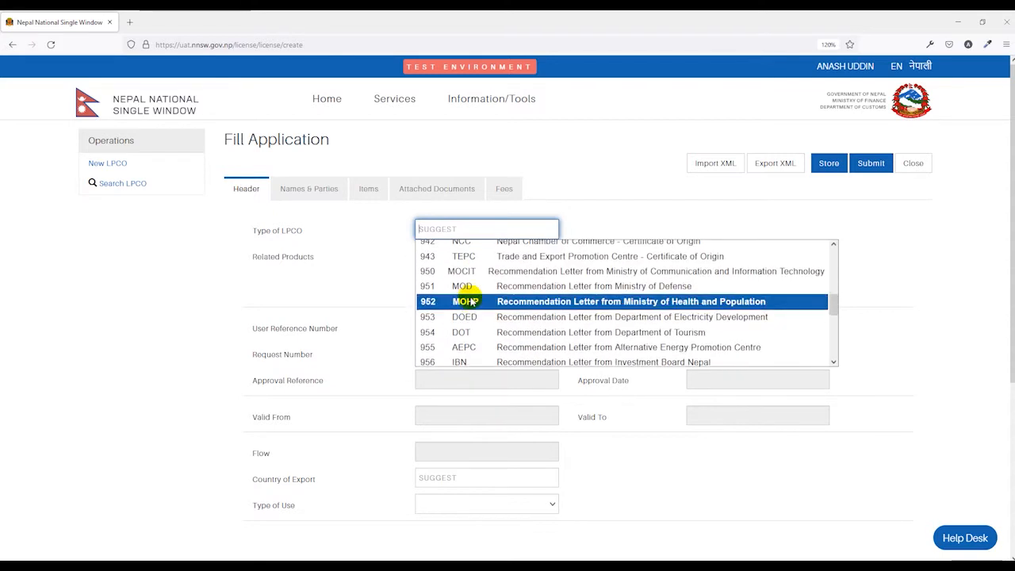
pyautogui.scroll(1, 432, 285)
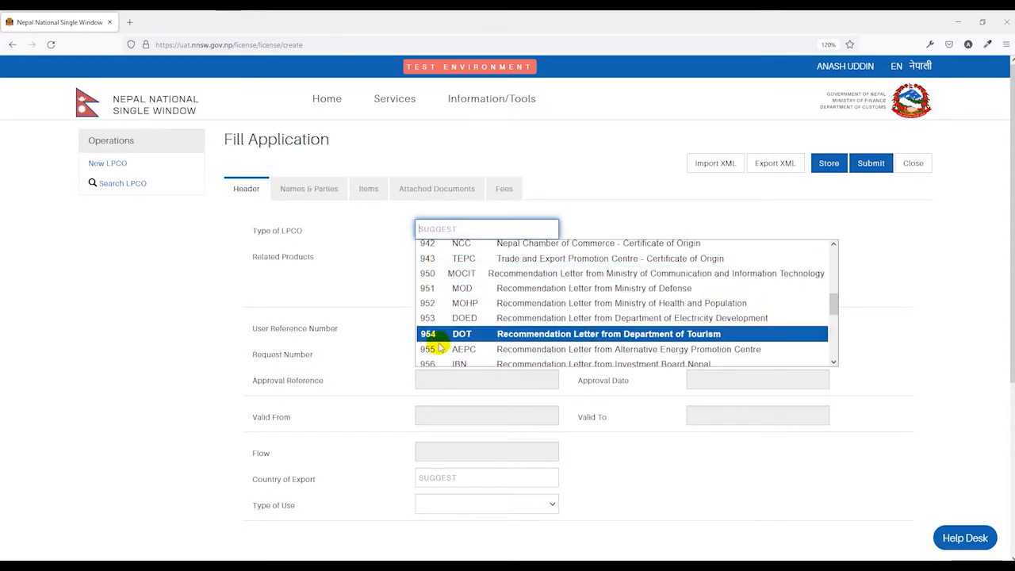
pyautogui.scroll(-2, 432, 333)
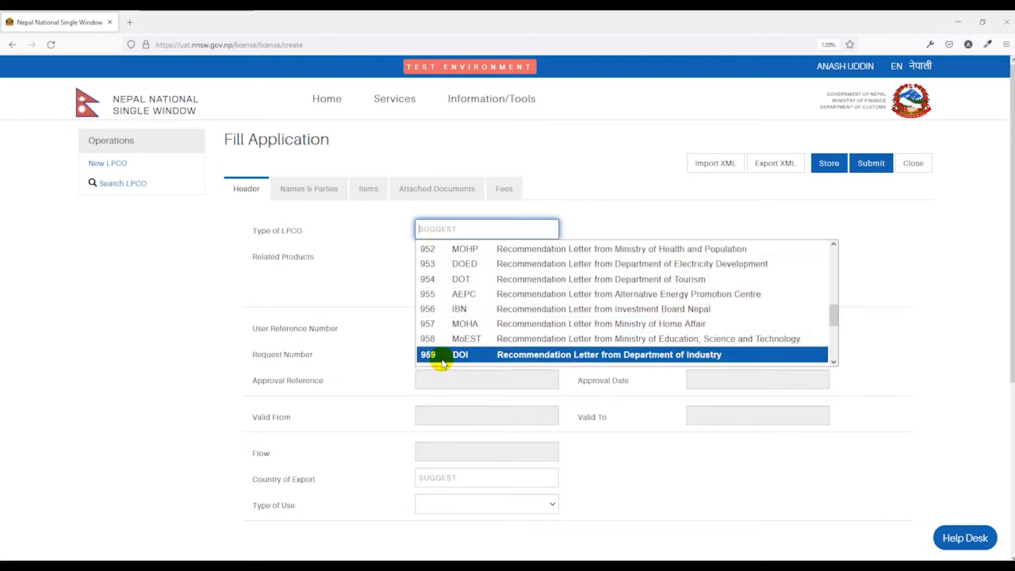
pyautogui.click(517, 328)
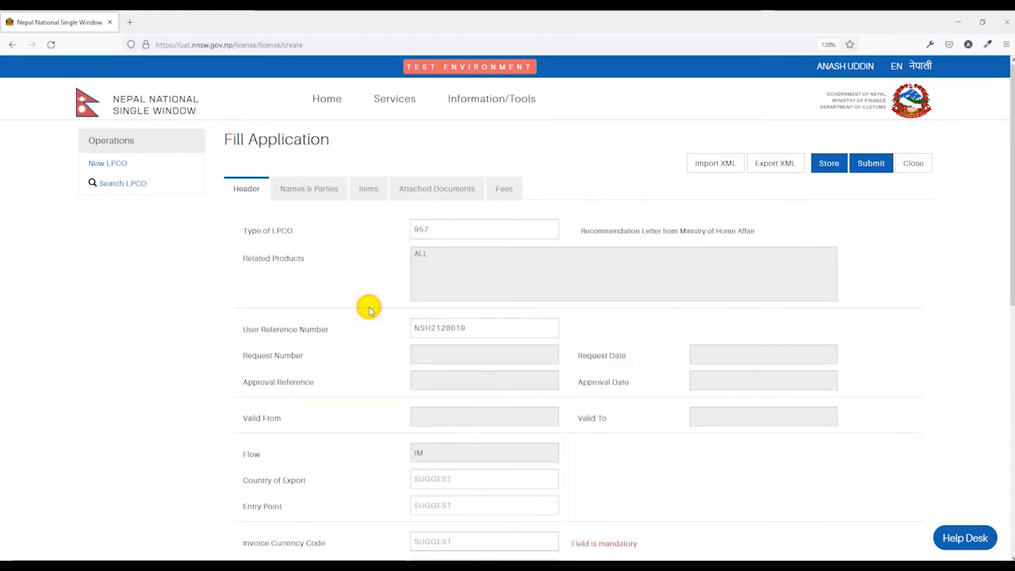
# Step: Replace the user reference number with AU123
pyautogui.scroll(-1, 369, 309)
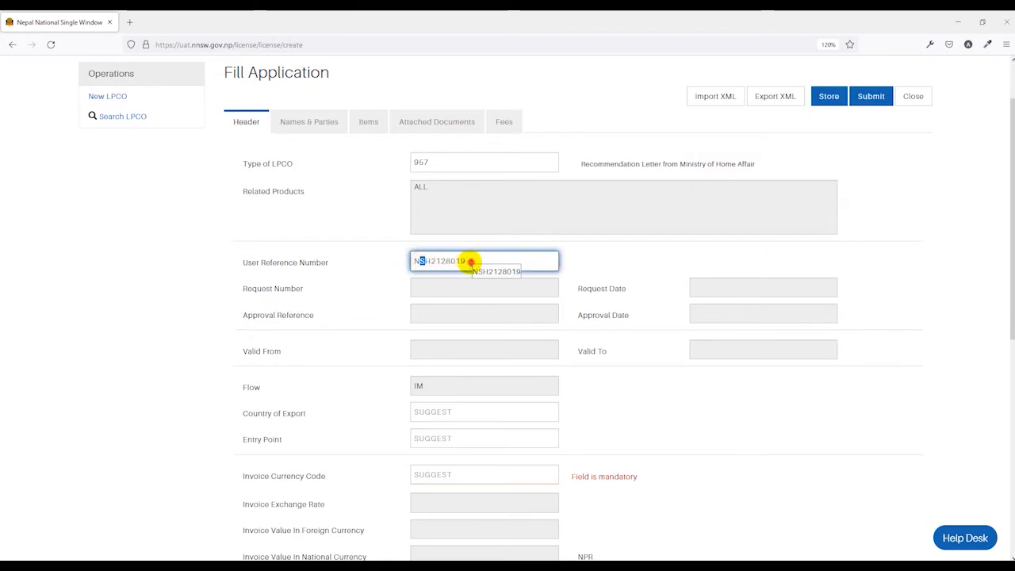
pyautogui.moveTo(469, 261); pyautogui.dragTo(377, 264)
pyautogui.write('AU123')
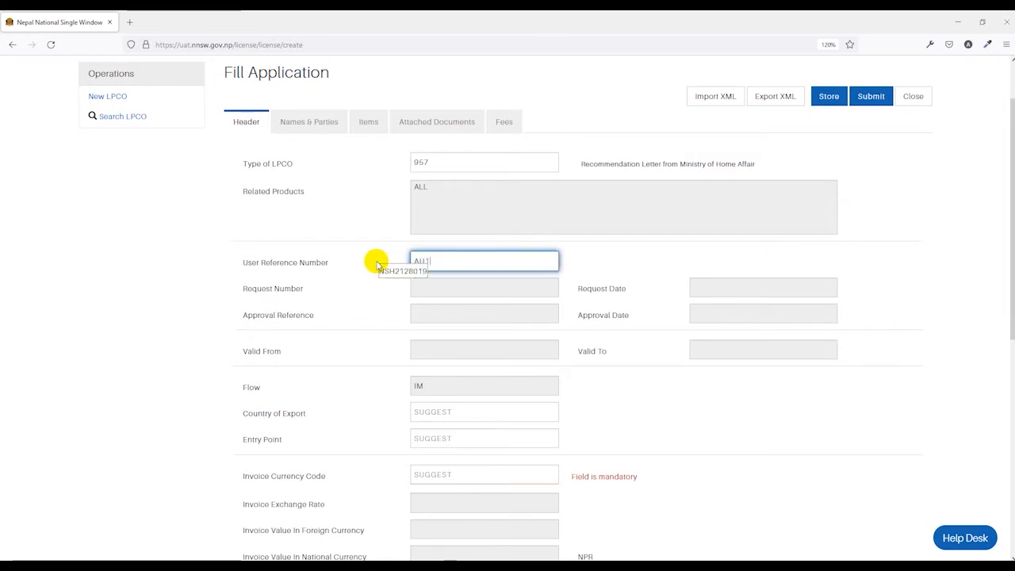
pyautogui.click(387, 307)
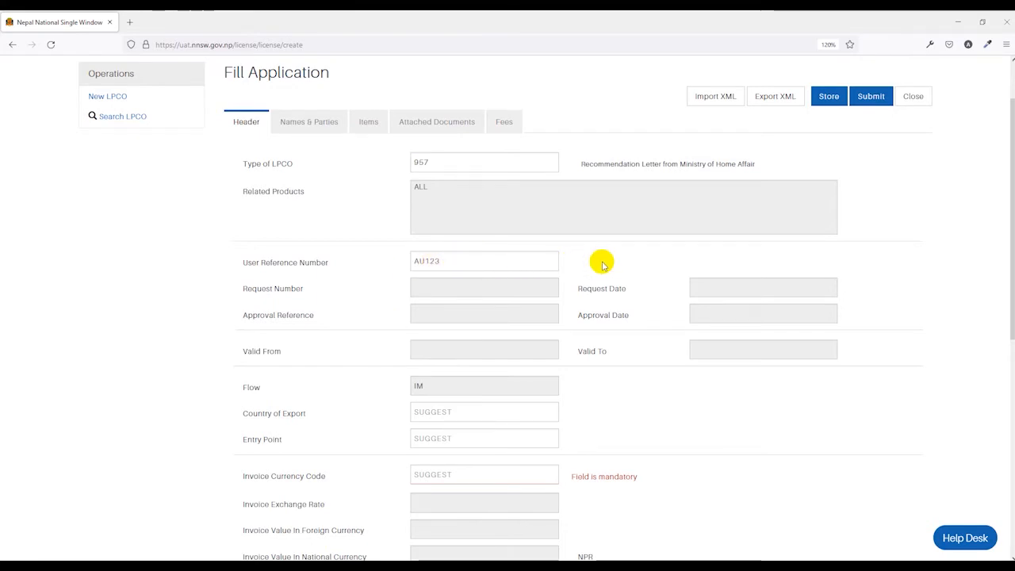
pyautogui.scroll(-2, 601, 263)
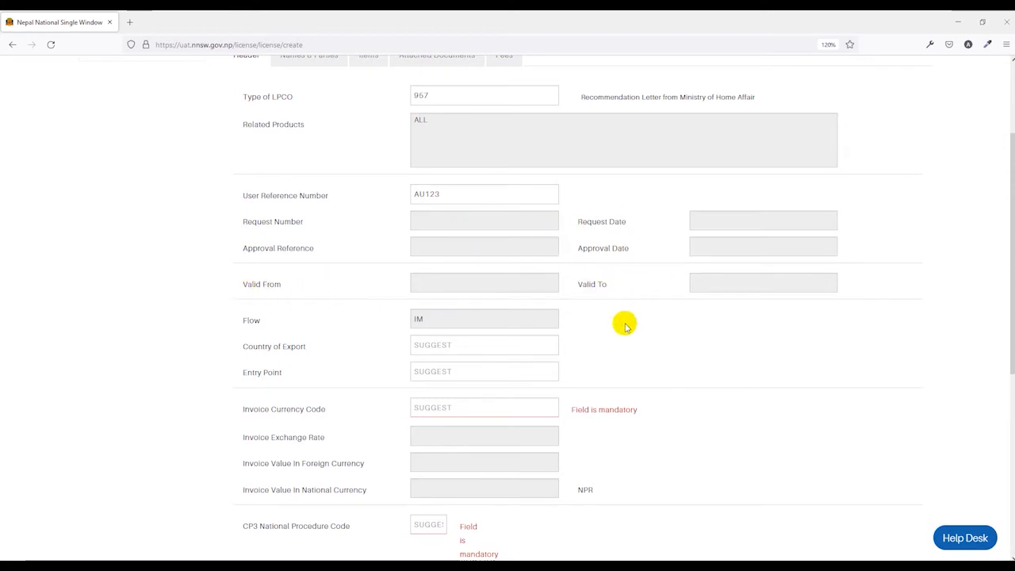
pyautogui.scroll(-1, 625, 325)
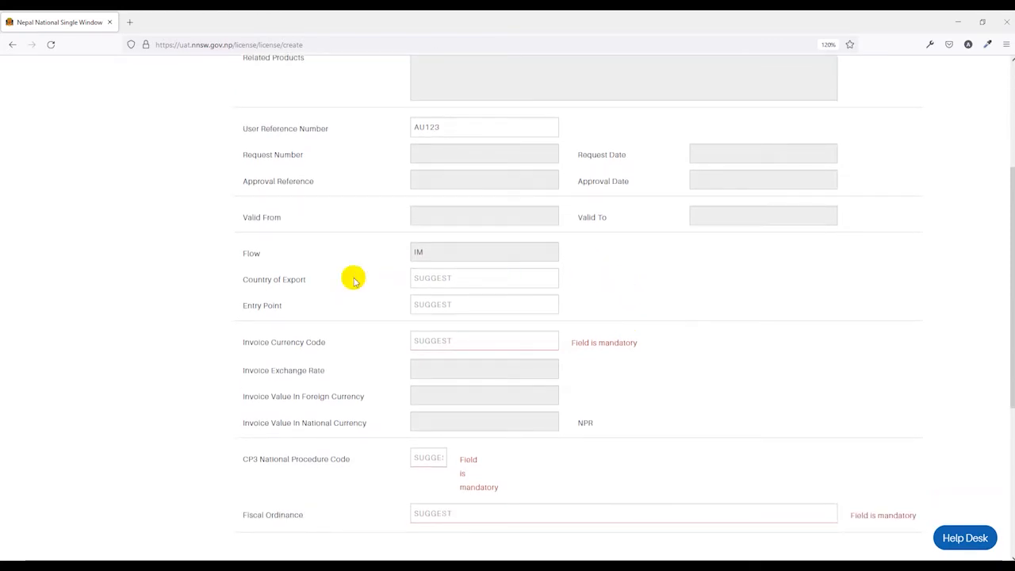
# Step: Set country of export to India and entry point to BRJ02 Birgunj Customs Office
pyautogui.click(418, 278)
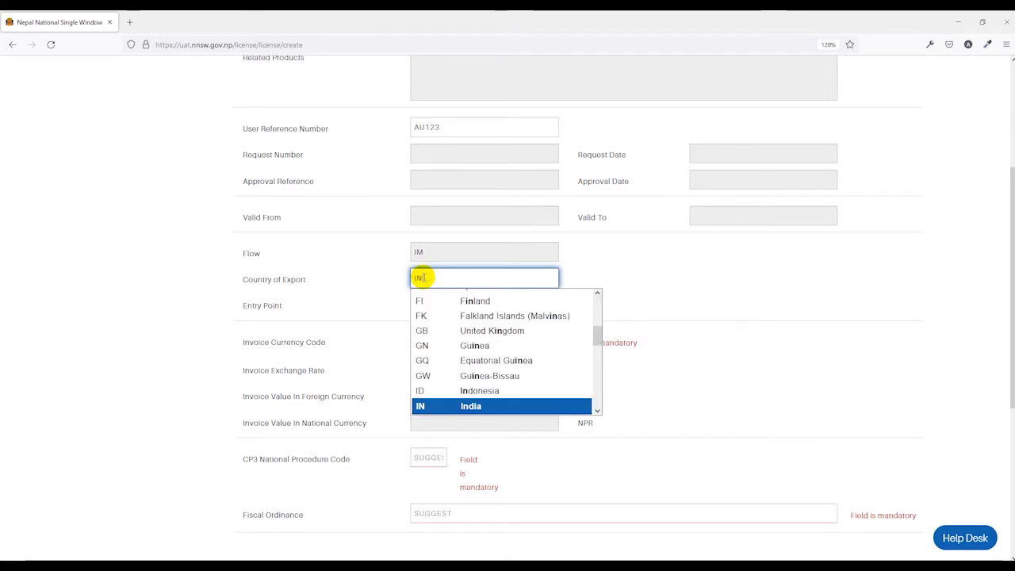
pyautogui.press('Return')
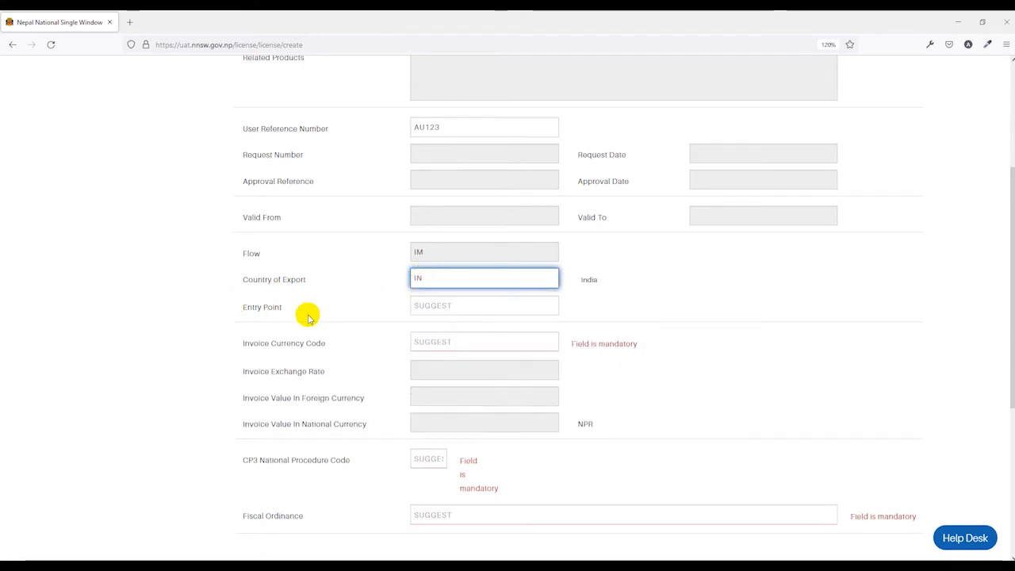
pyautogui.click(441, 308)
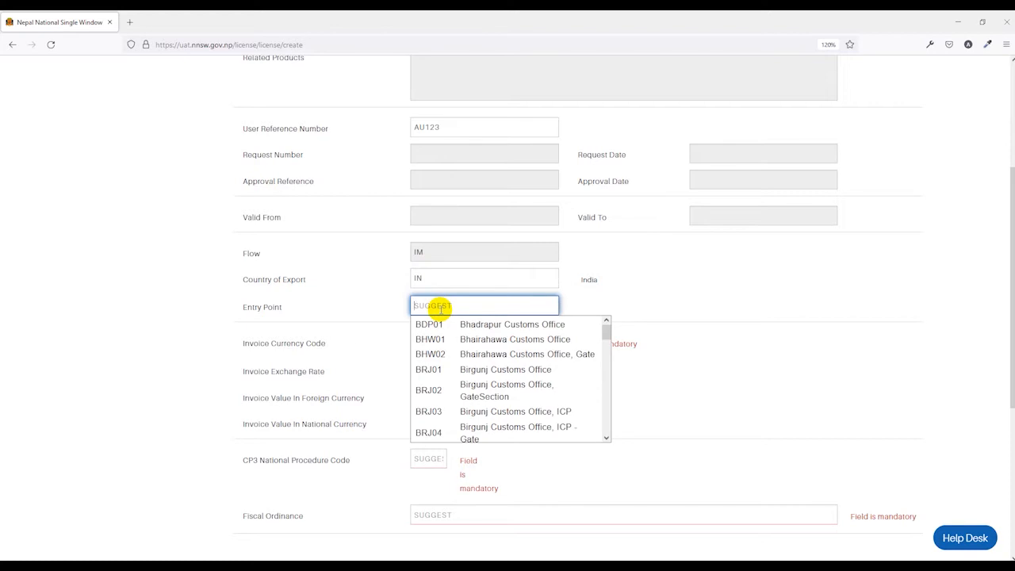
pyautogui.click(451, 394)
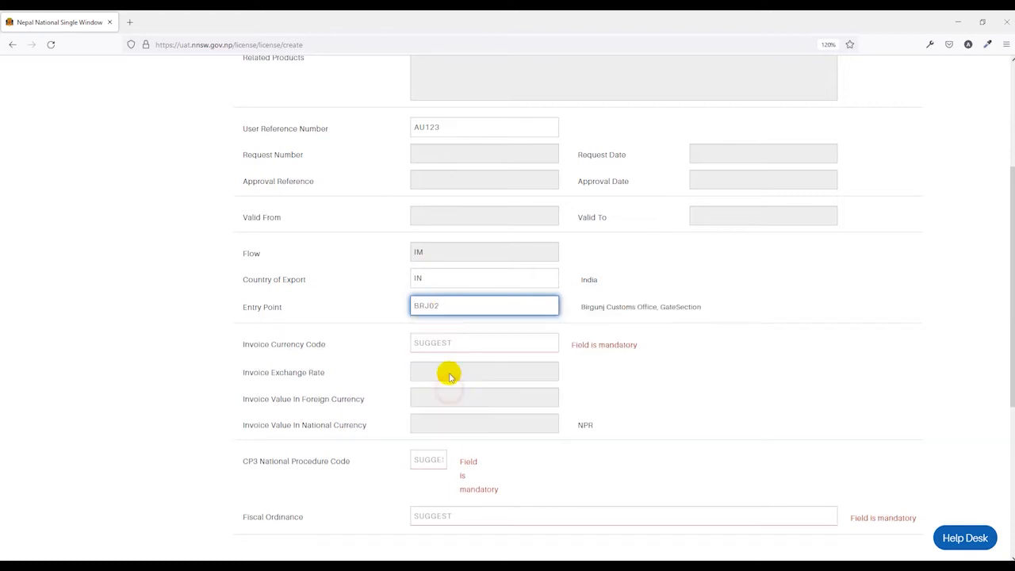
pyautogui.scroll(-1, 688, 328)
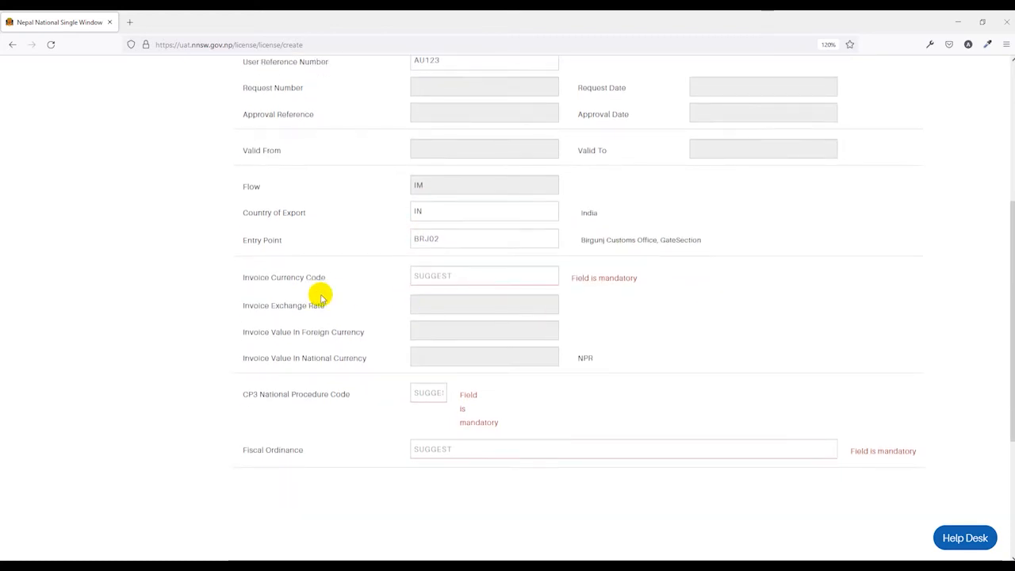
# Step: Set the invoice currency to USD, United States Dollar
pyautogui.click(448, 276)
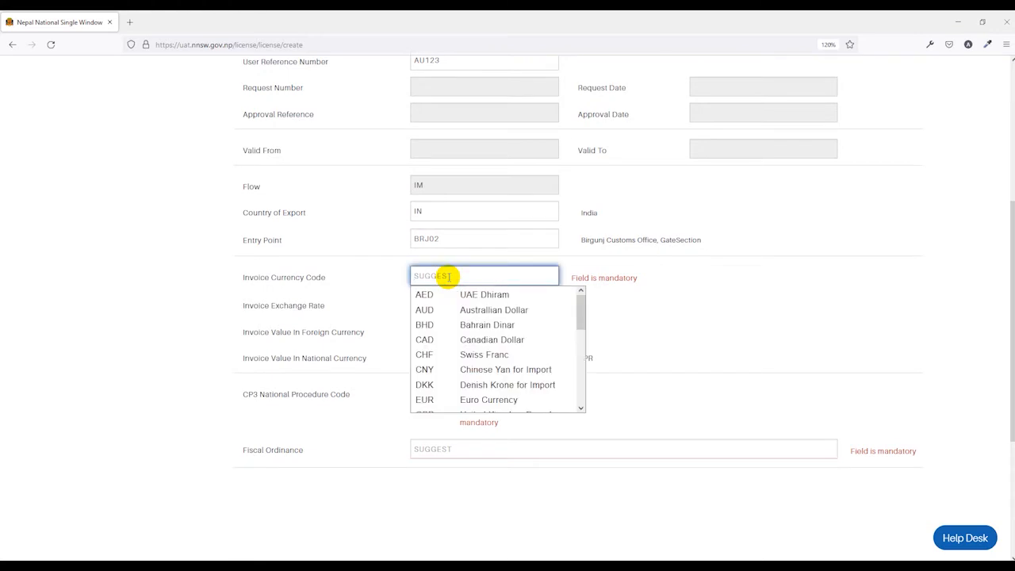
pyautogui.write('USD')
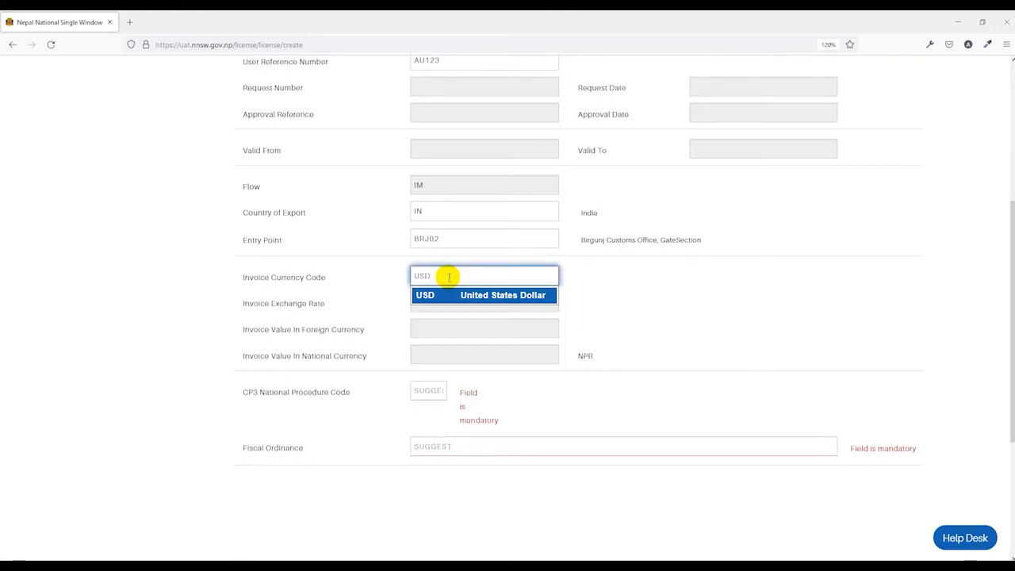
pyautogui.click(442, 300)
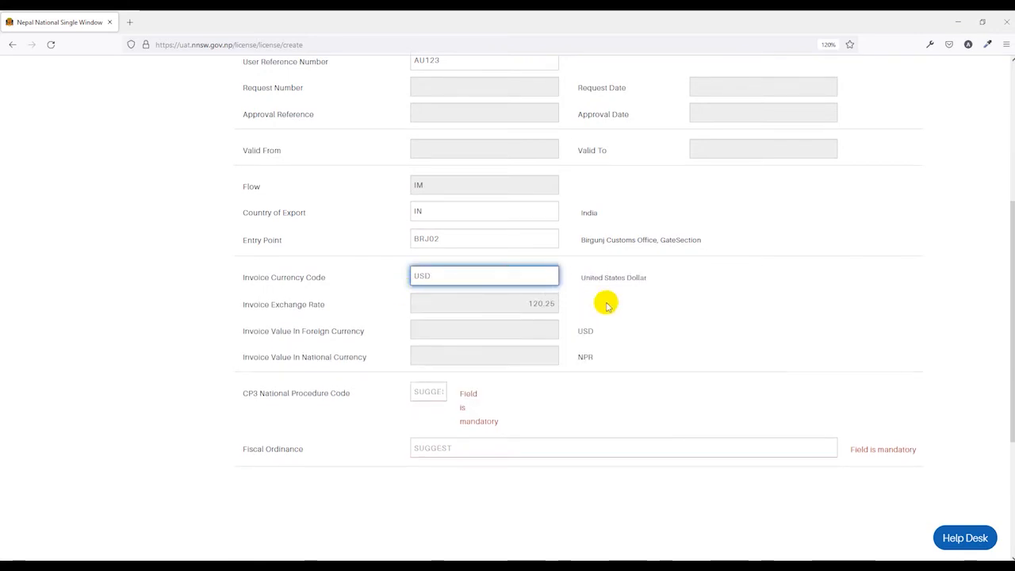
pyautogui.scroll(-1, 607, 305)
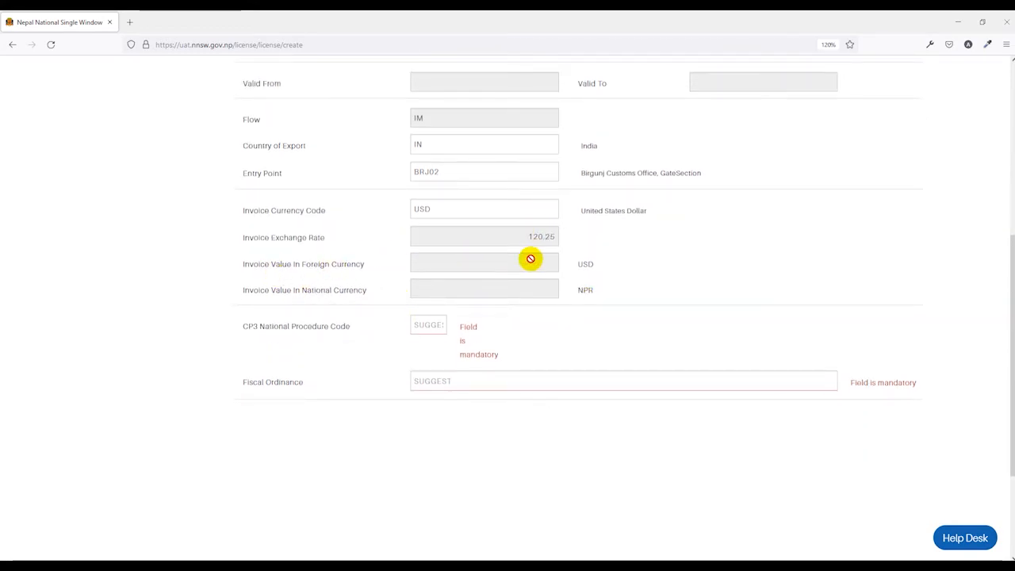
pyautogui.scroll(-1, 507, 302)
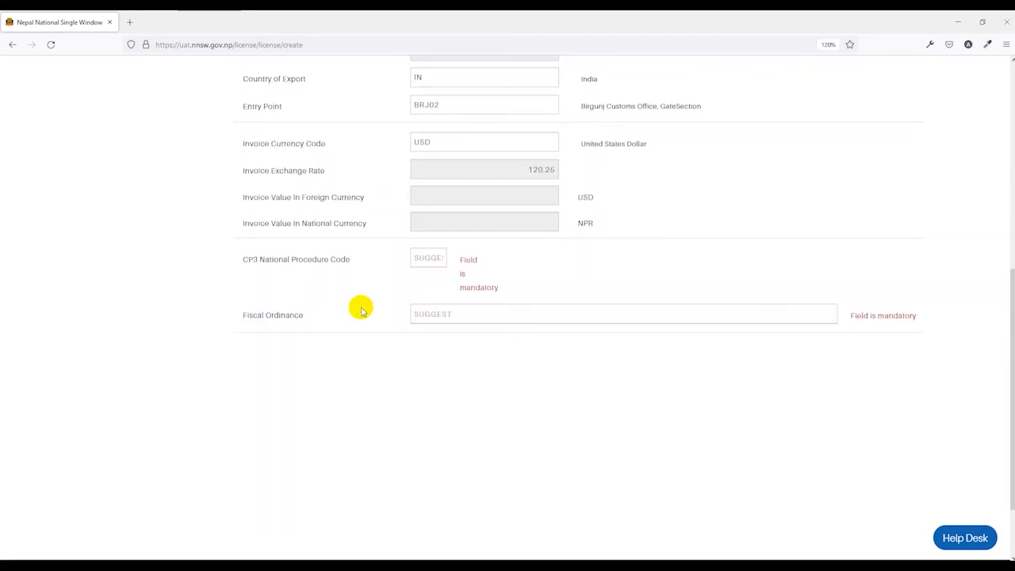
# Step: Set CP3 procedure code 382 and the explosives and related materials fiscal ordinance
pyautogui.click(429, 257)
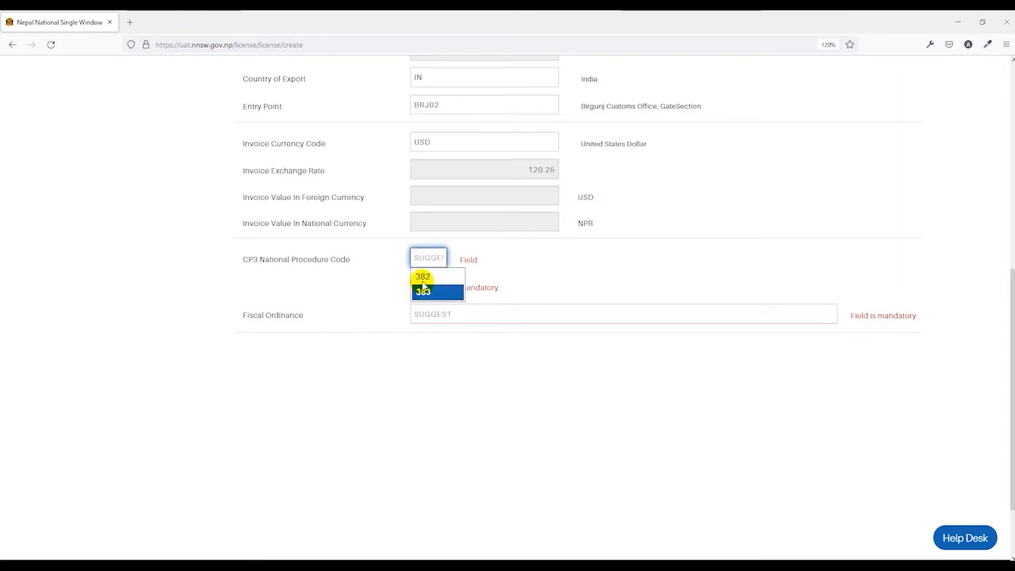
pyautogui.click(419, 281)
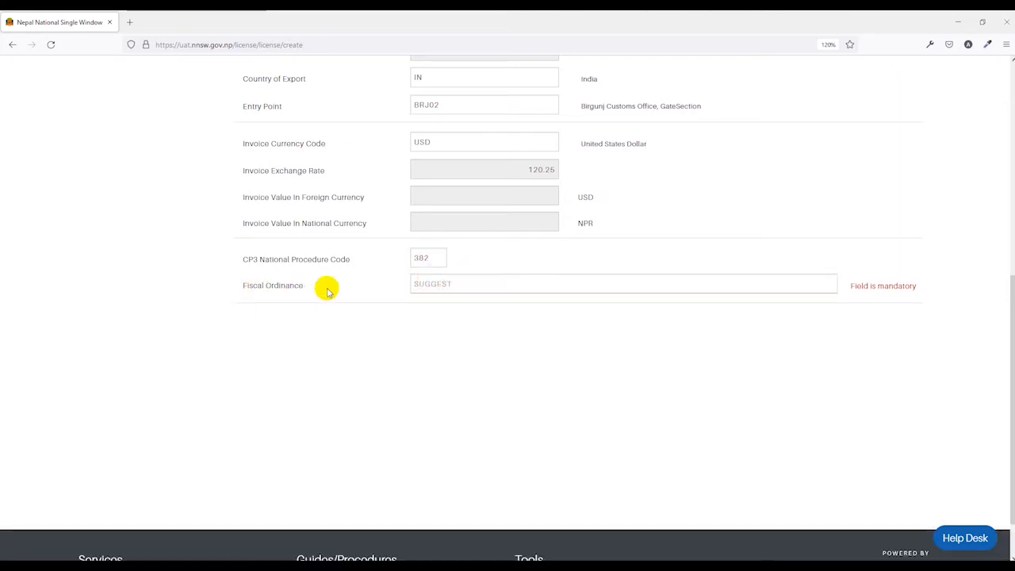
pyautogui.click(466, 286)
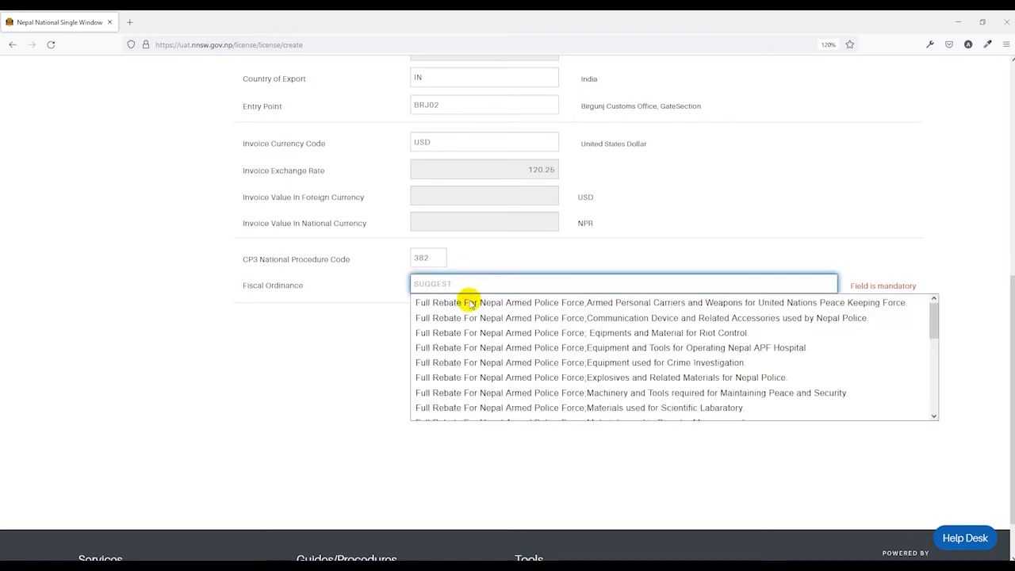
pyautogui.click(471, 379)
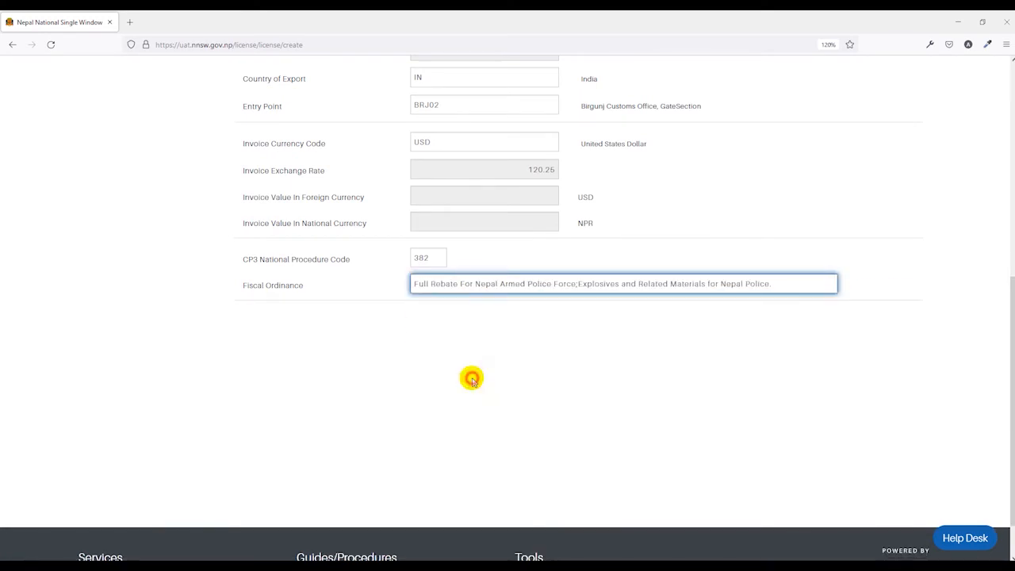
pyautogui.scroll(5, 468, 378)
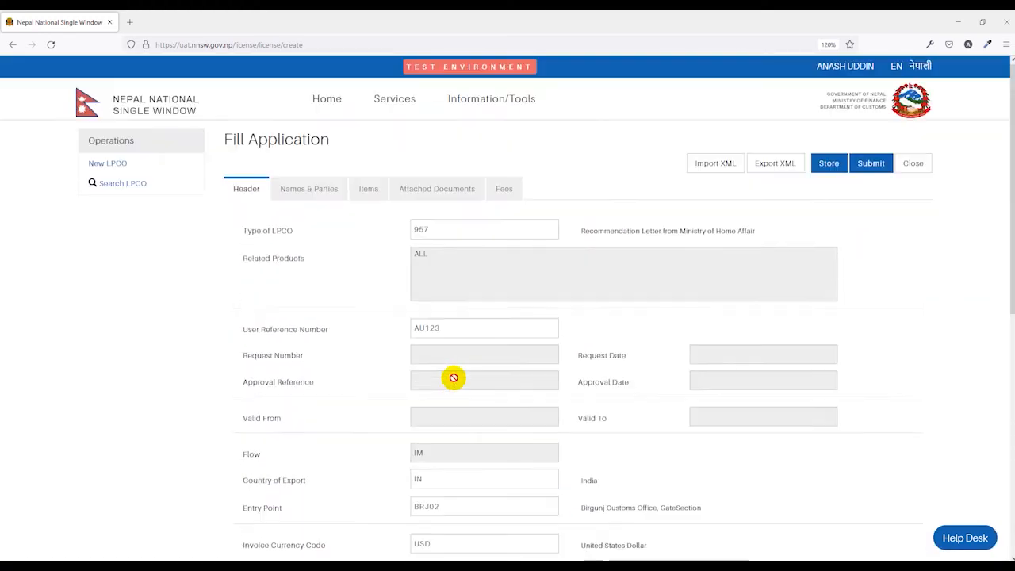
# Step: On Names & Parties, enter the exporter's name and address and the company e-mail
pyautogui.click(311, 190)
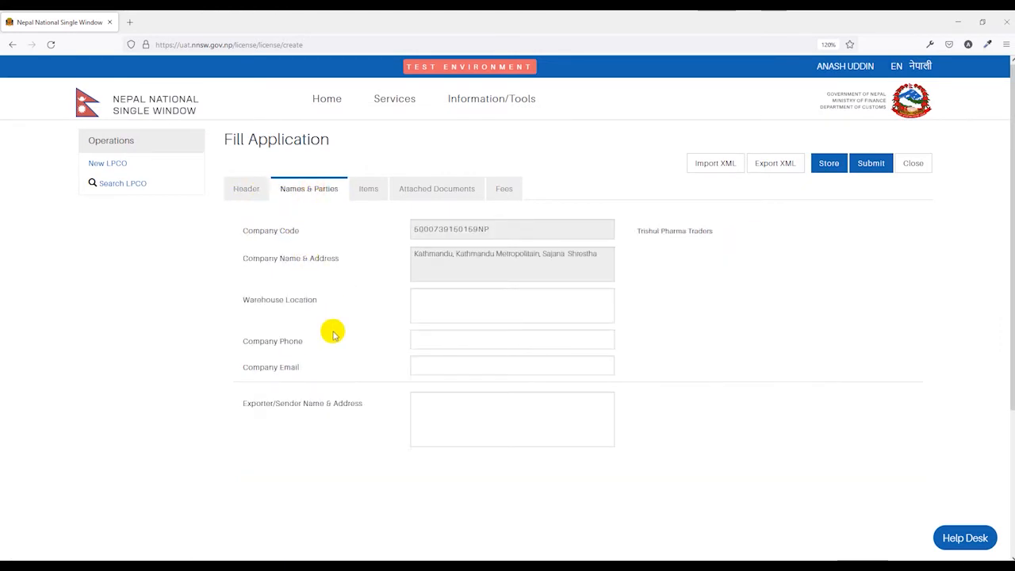
pyautogui.click(378, 333)
pyautogui.click(424, 413)
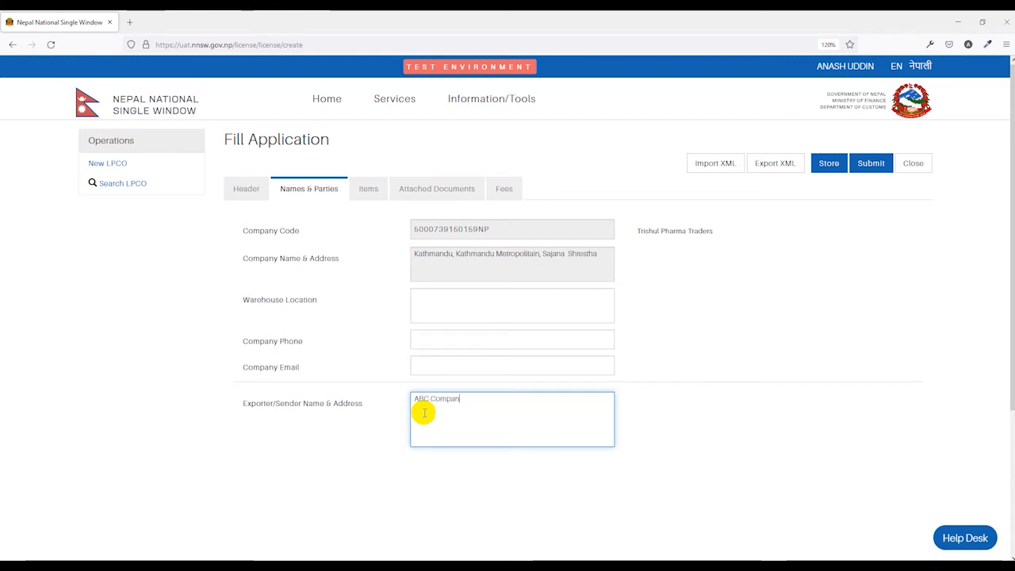
pyautogui.write('ABC Company, Delhi, India')
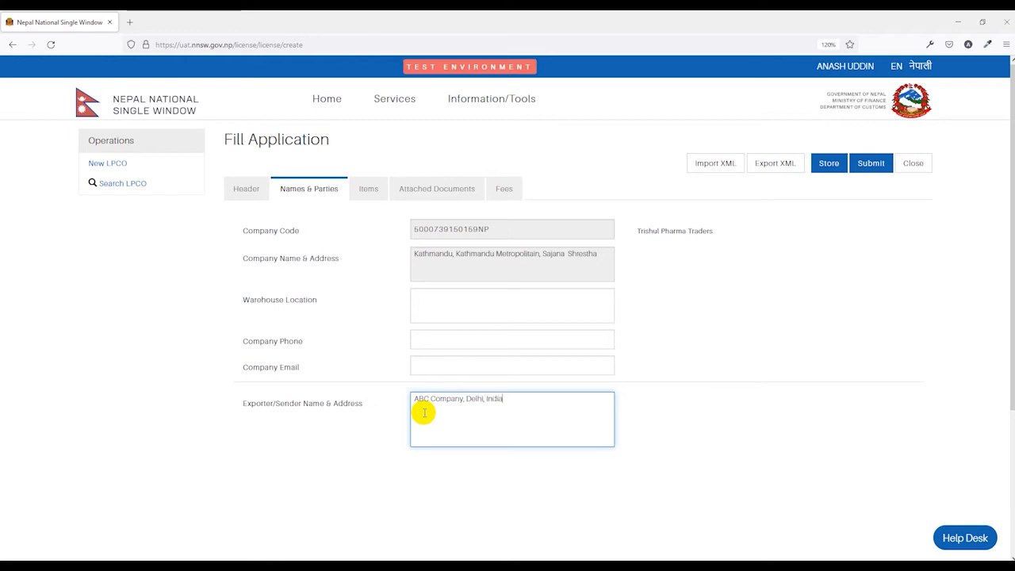
pyautogui.click(426, 365)
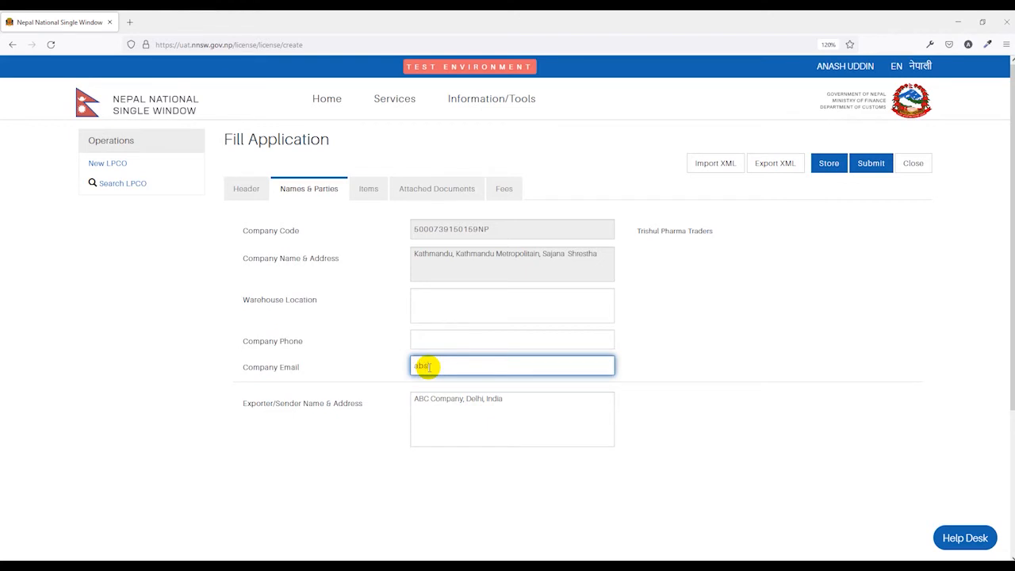
pyautogui.click(662, 306)
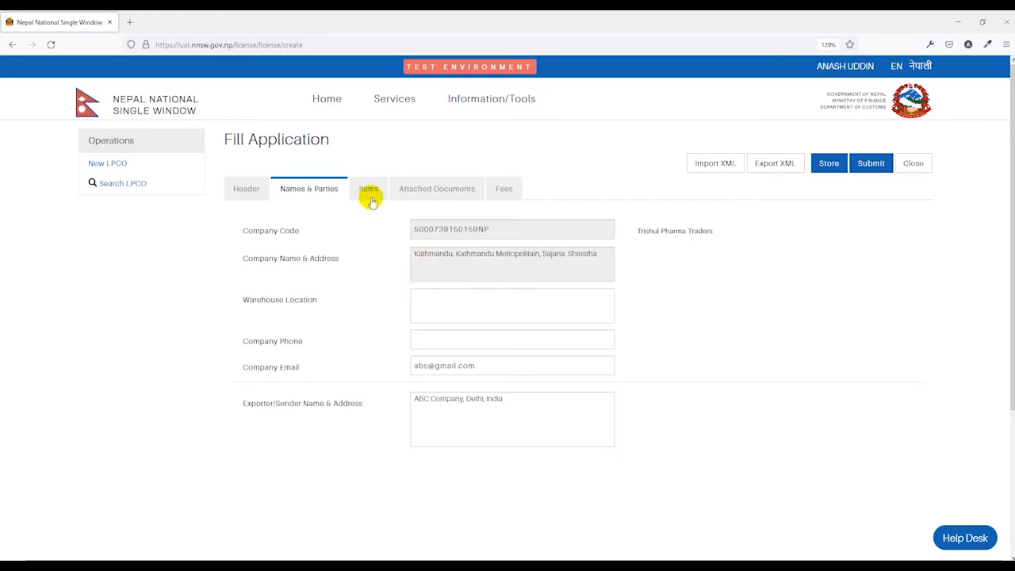
pyautogui.click(412, 304)
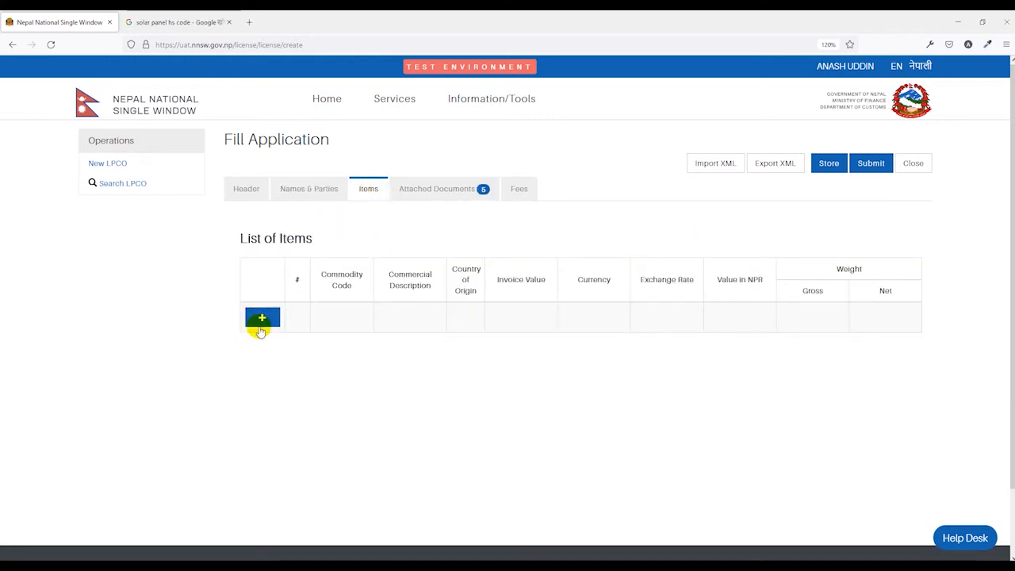
pyautogui.click(265, 321)
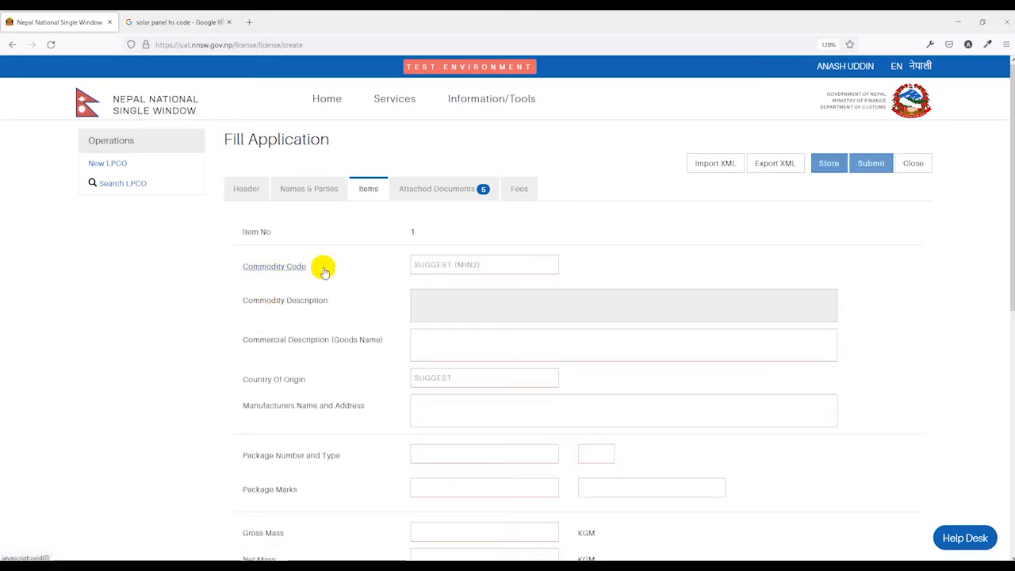
pyautogui.click(438, 267)
pyautogui.write('8')
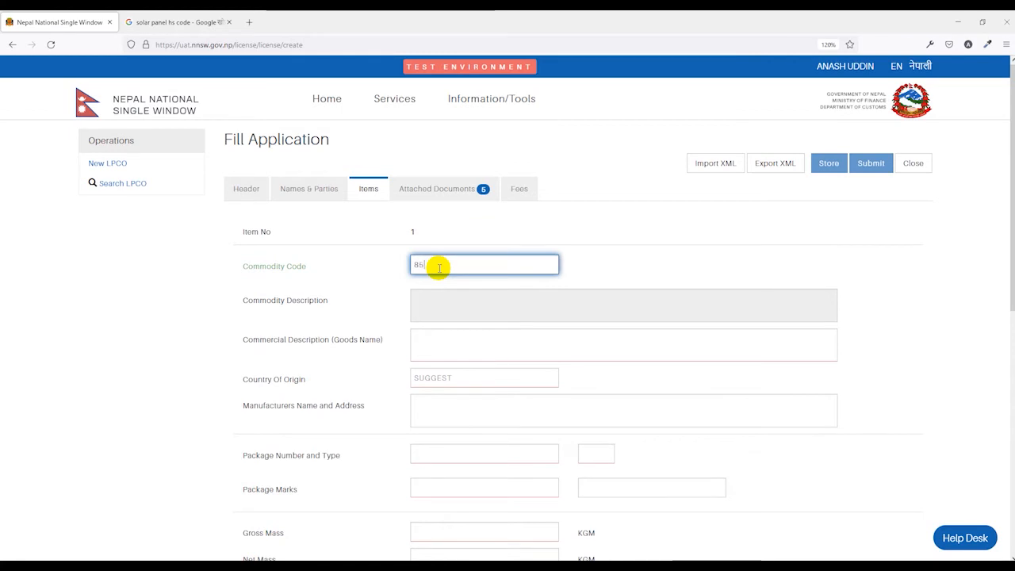
pyautogui.write('5')
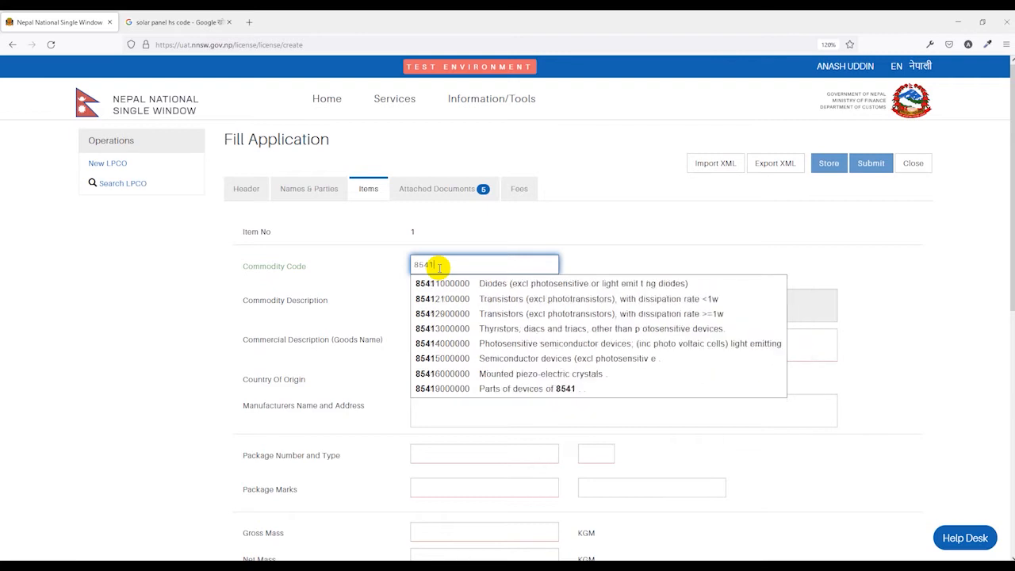
pyautogui.click(442, 283)
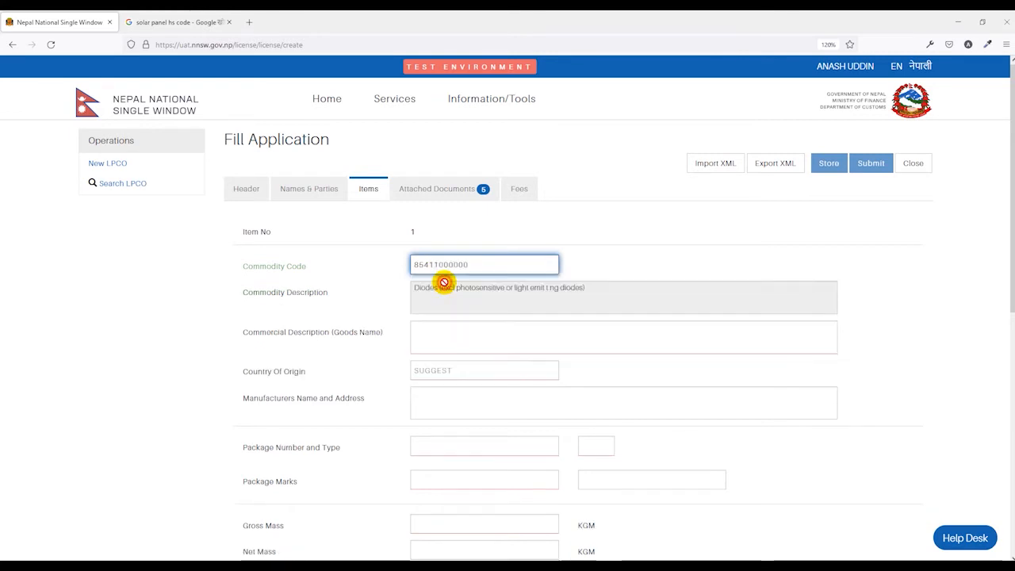
pyautogui.click(434, 341)
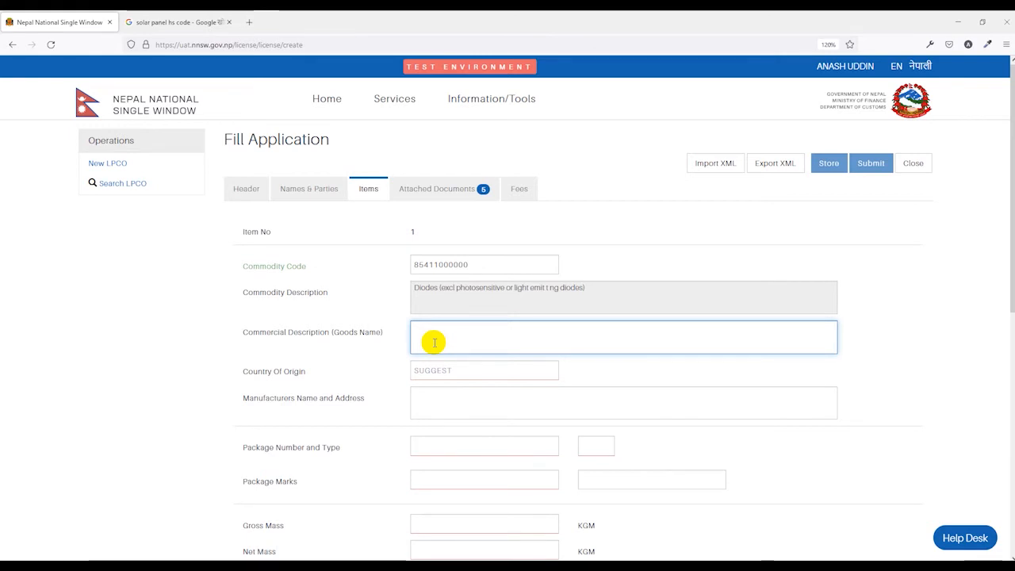
pyautogui.write('Diodes')
pyautogui.click(372, 349)
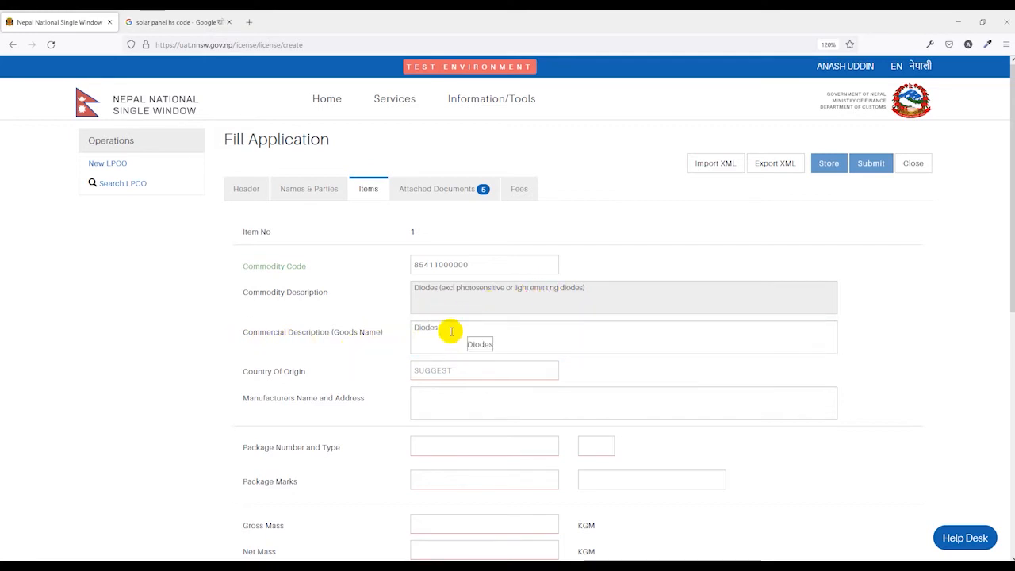
pyautogui.click(427, 370)
pyautogui.write('IN')
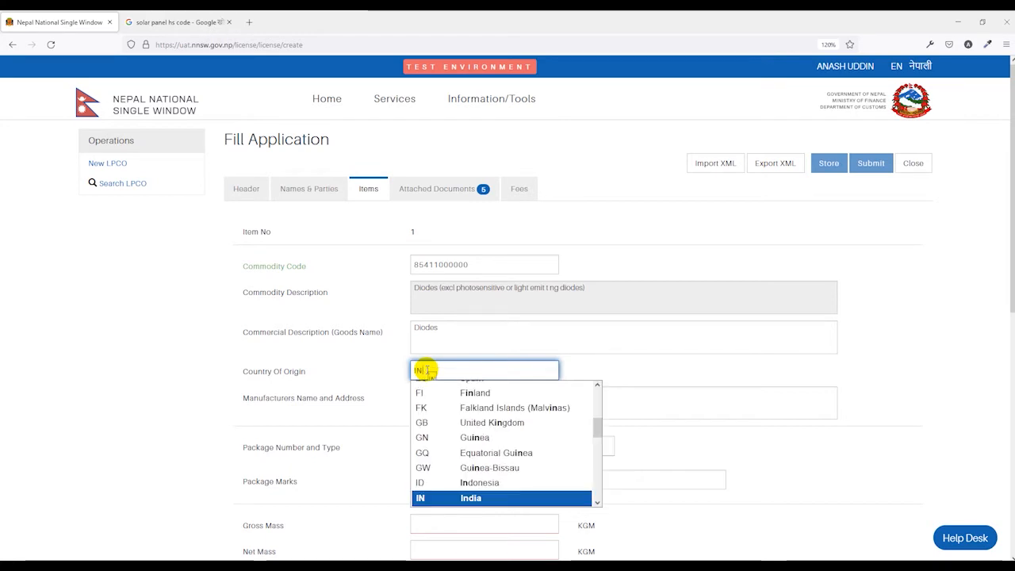
pyautogui.press('Return')
pyautogui.click(665, 383)
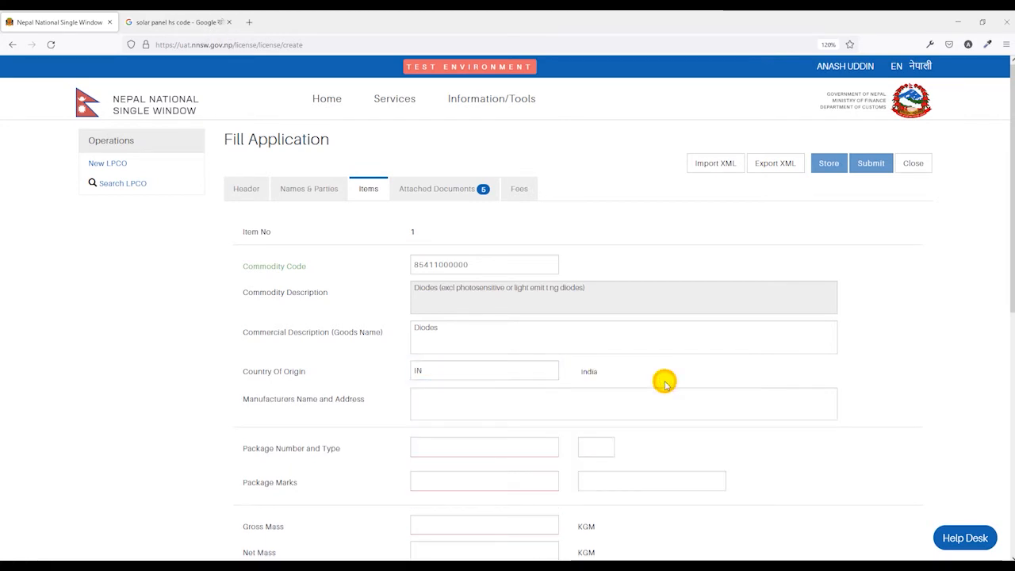
# Step: Leave manufacturer blank and set 100 packages of type 4B aluminium box
pyautogui.scroll(-1, 665, 383)
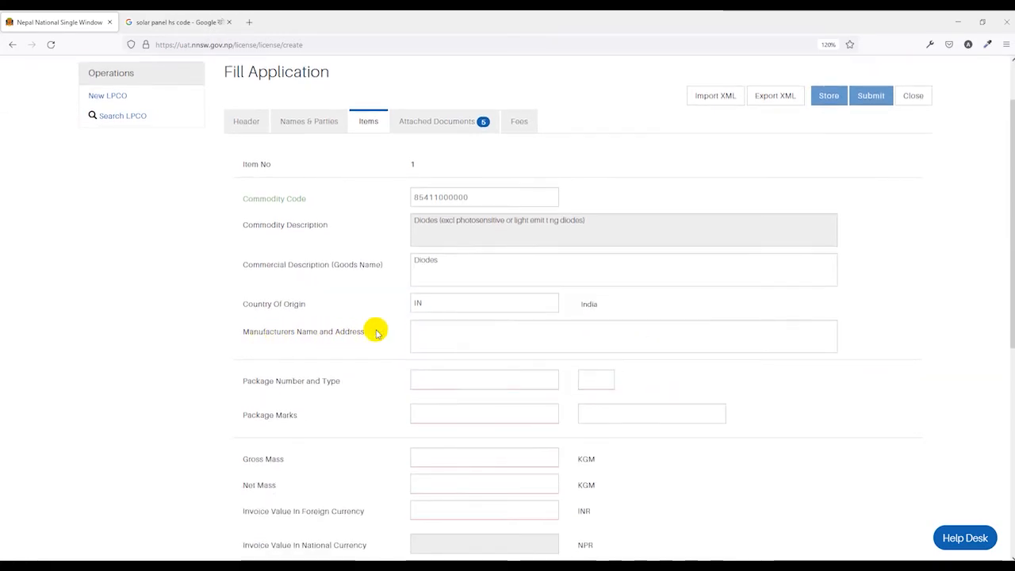
pyautogui.scroll(-1, 377, 333)
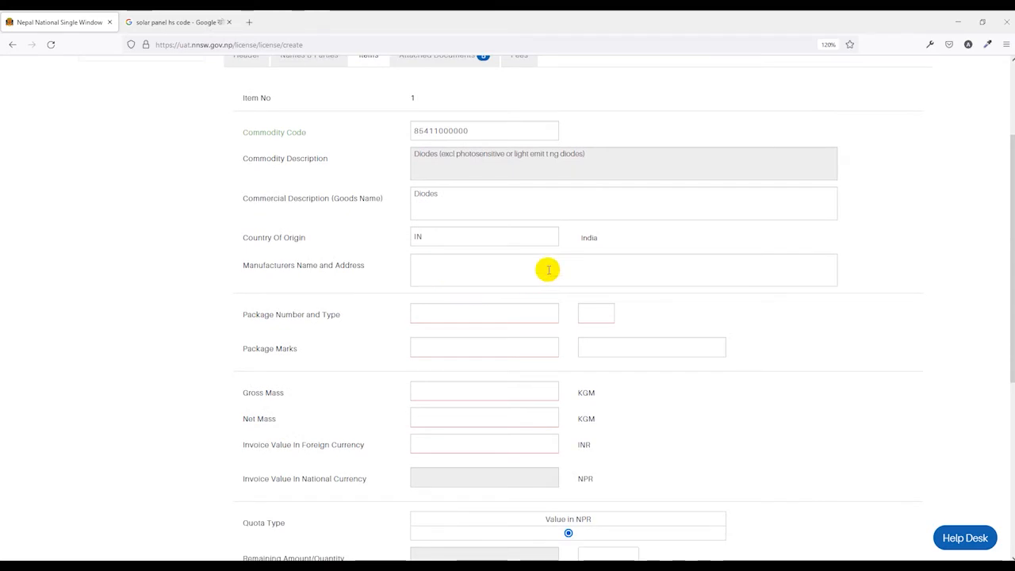
pyautogui.click(501, 270)
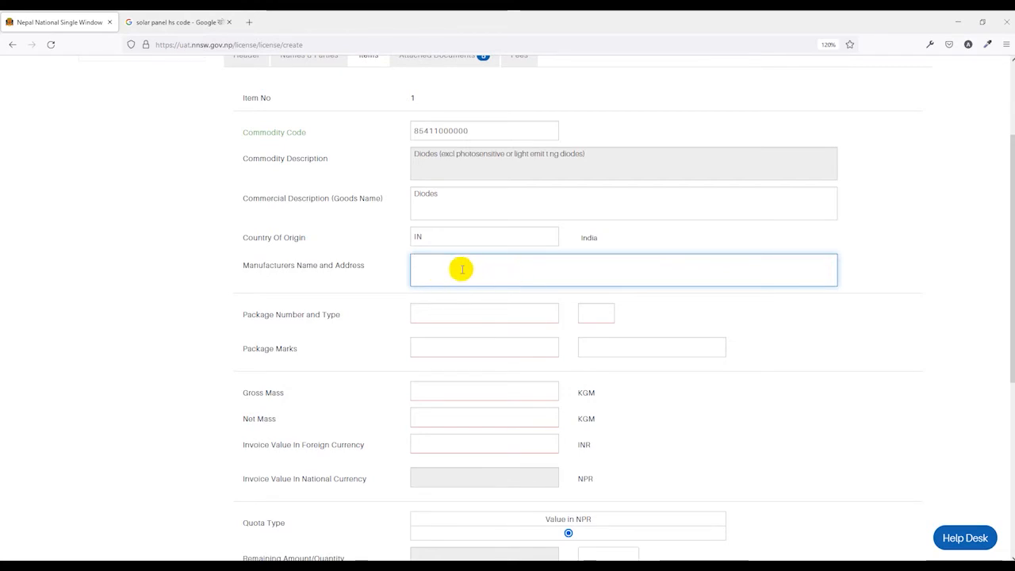
pyautogui.click(394, 293)
pyautogui.scroll(-1, 394, 293)
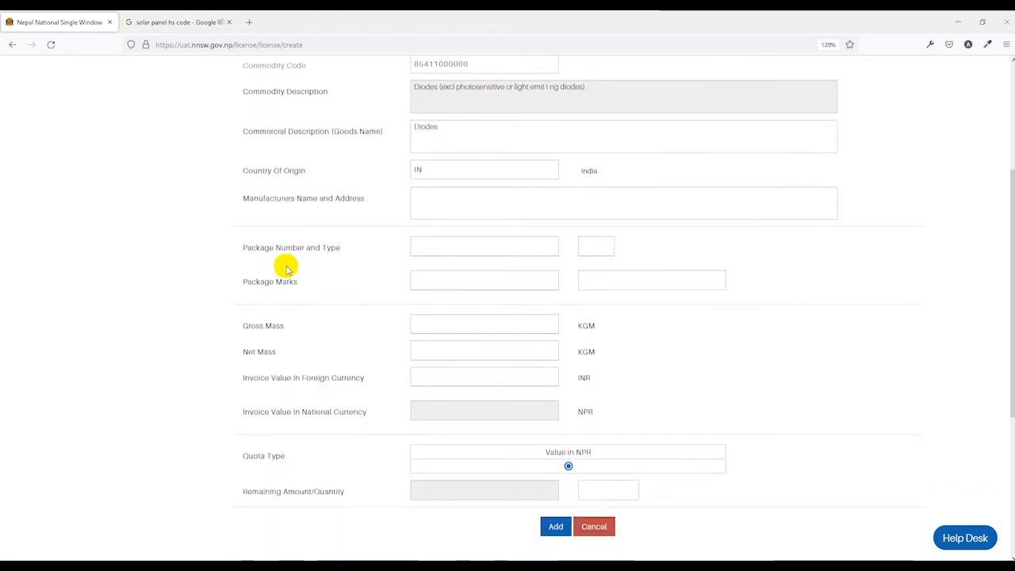
pyautogui.click(494, 251)
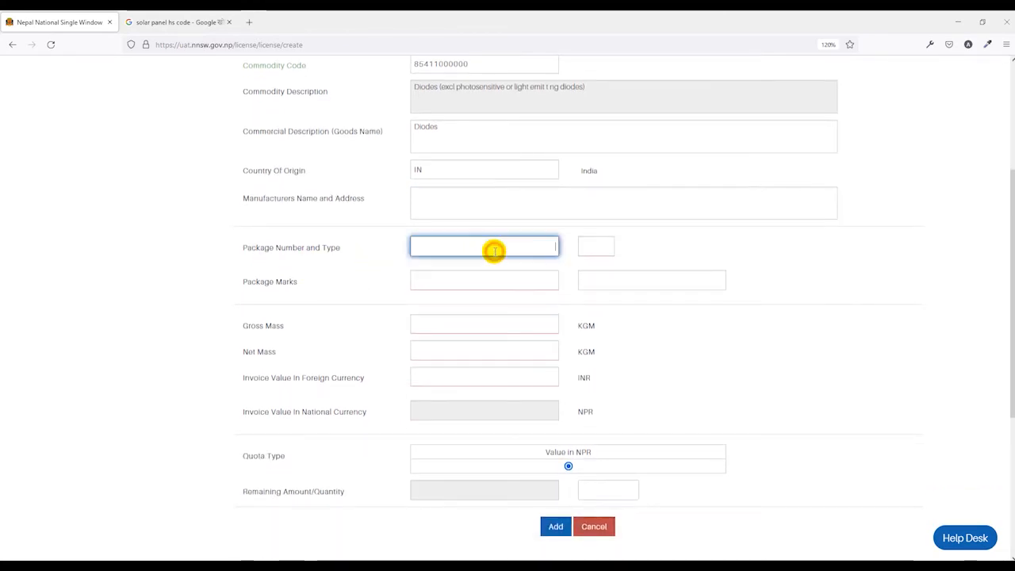
pyautogui.write('100')
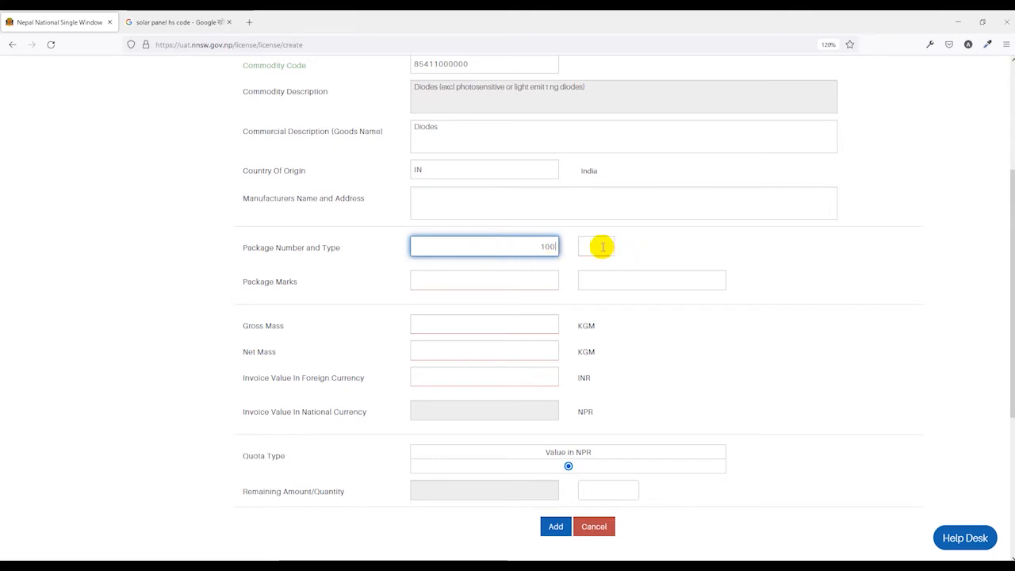
pyautogui.click(596, 246)
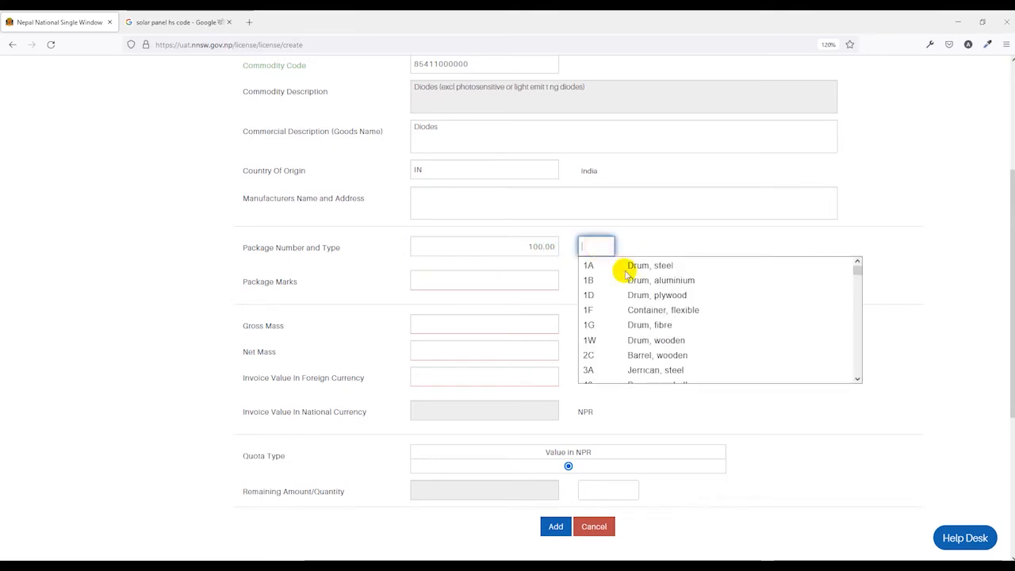
pyautogui.scroll(-3, 646, 341)
pyautogui.click(641, 324)
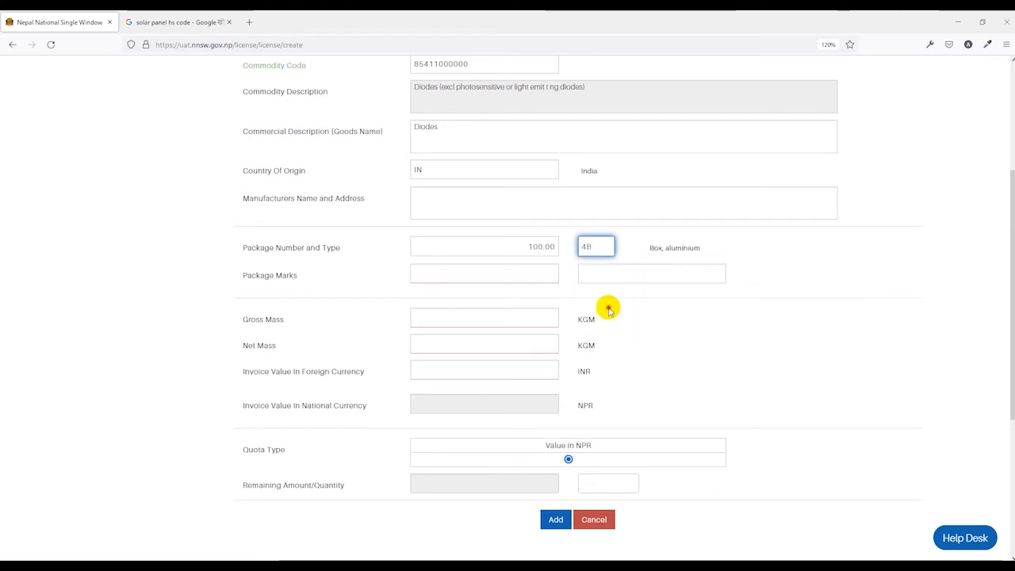
pyautogui.click(502, 275)
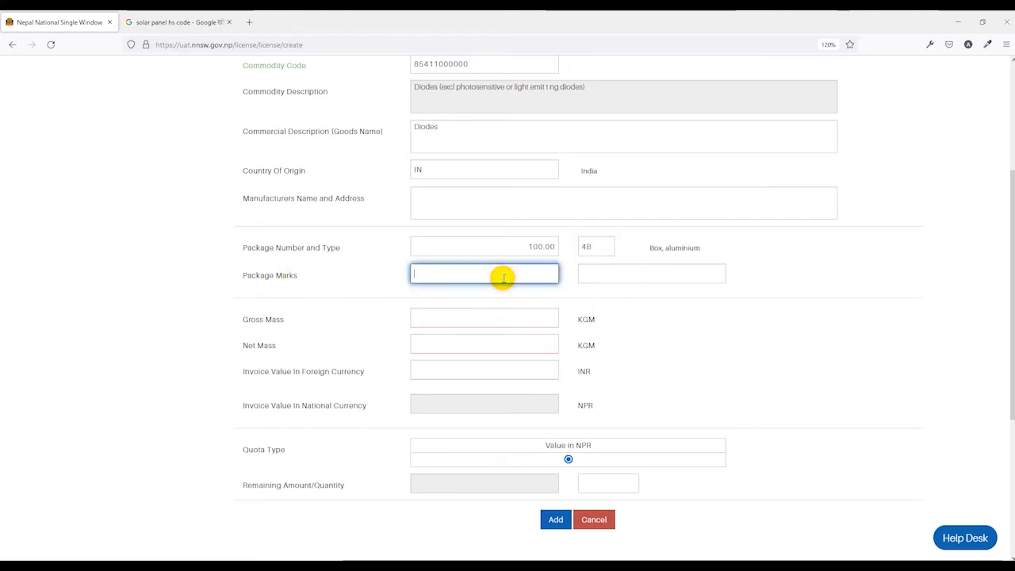
pyautogui.click(666, 329)
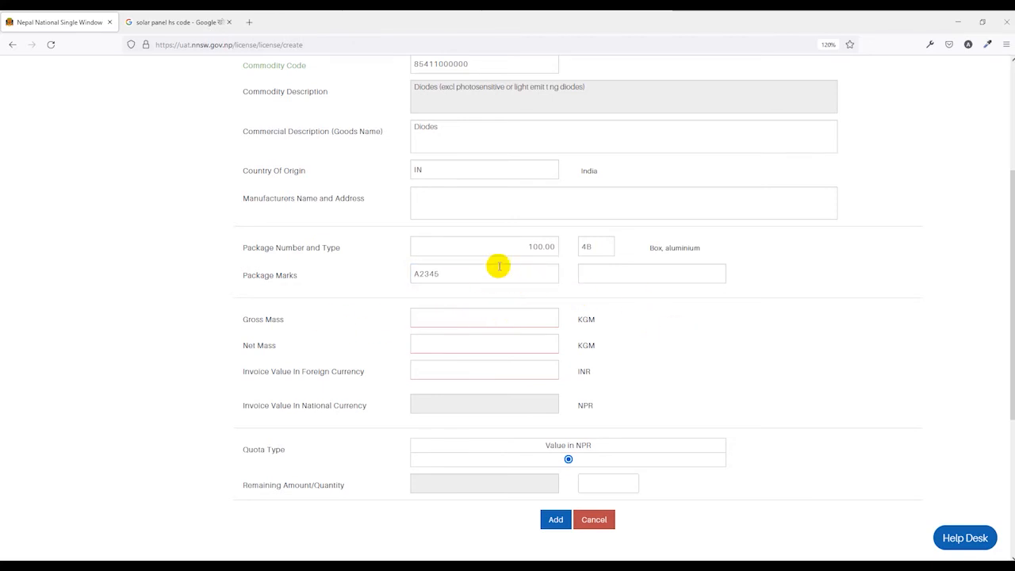
# Step: Enter gross mass 1,000, net mass 900 and invoice value 250,000 INR
pyautogui.scroll(-2, 373, 294)
pyautogui.click(529, 253)
pyautogui.write('1,000')
pyautogui.click(522, 275)
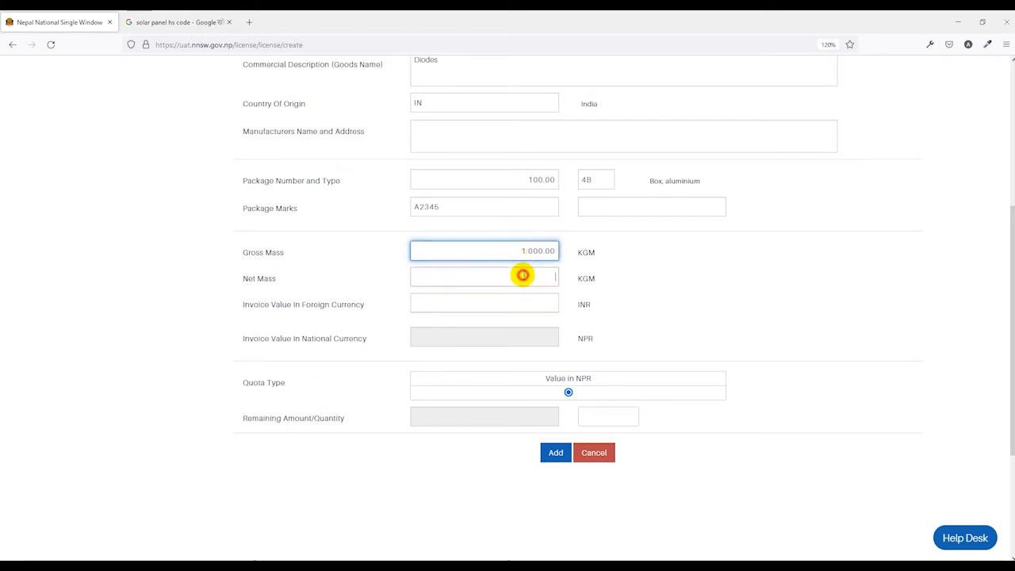
pyautogui.write('900')
pyautogui.click(548, 303)
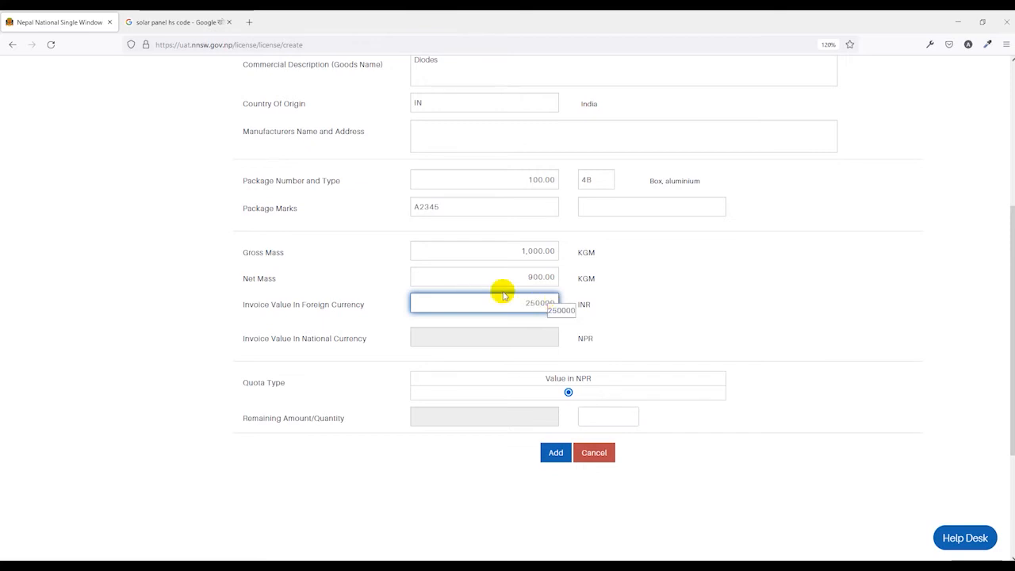
pyautogui.click(635, 325)
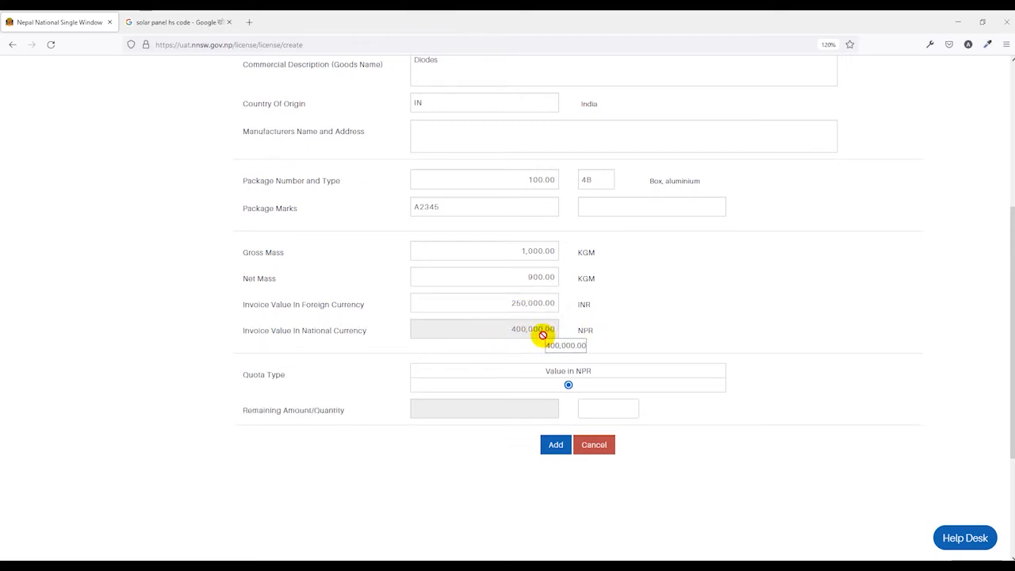
pyautogui.scroll(-1, 381, 362)
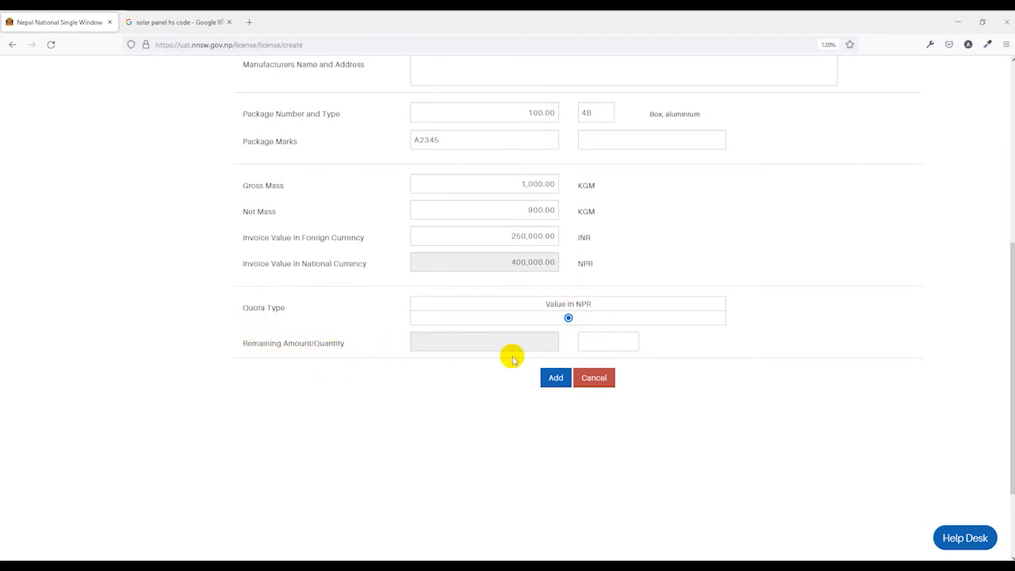
# Step: Add the Diodes item and a second PV cell item, then show Attached Documents
pyautogui.click(548, 380)
pyautogui.scroll(2, 548, 380)
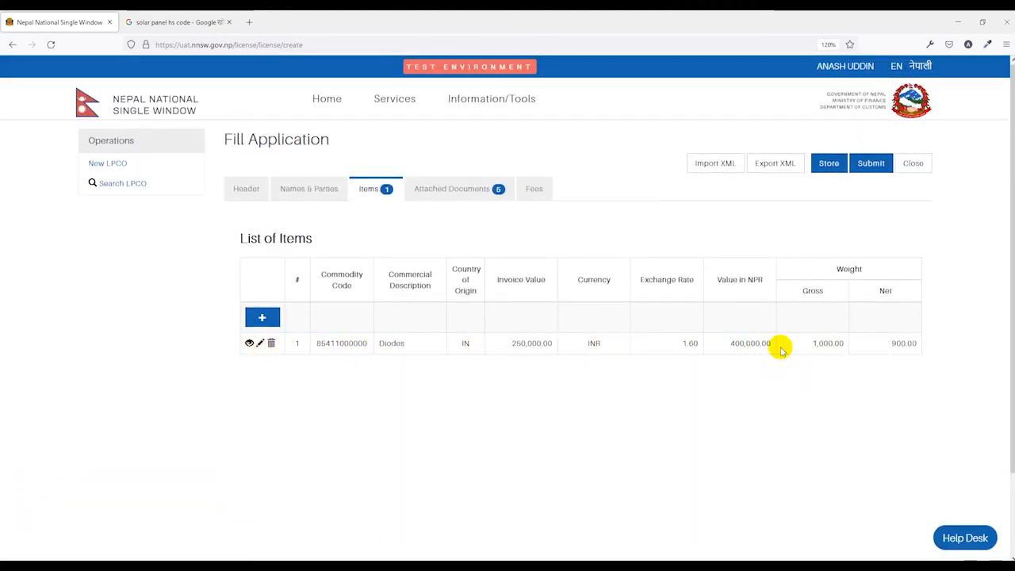
pyautogui.click(263, 320)
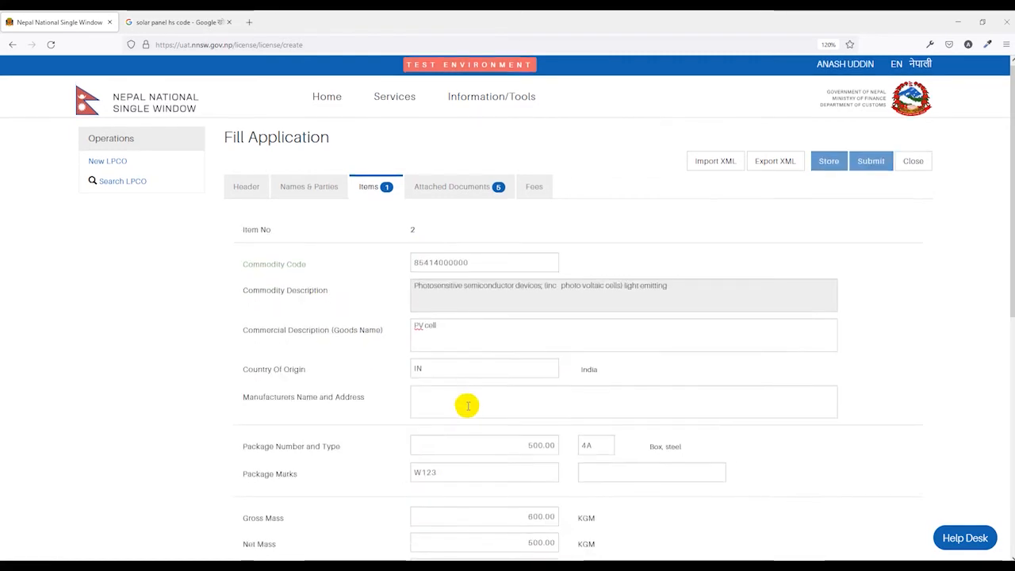
pyautogui.scroll(-2, 465, 403)
pyautogui.scroll(-3, 465, 405)
pyautogui.click(557, 313)
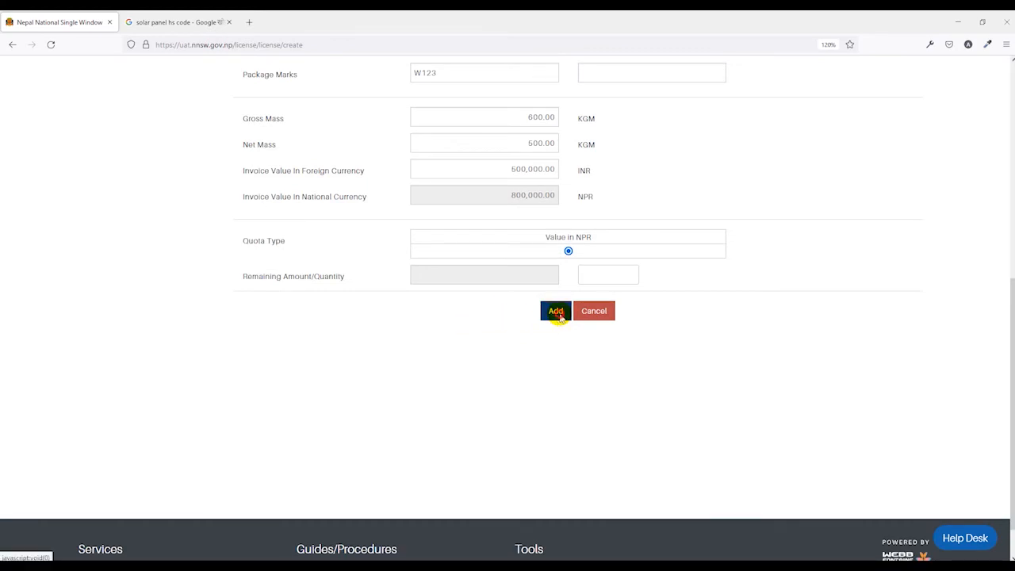
pyautogui.scroll(1, 375, 301)
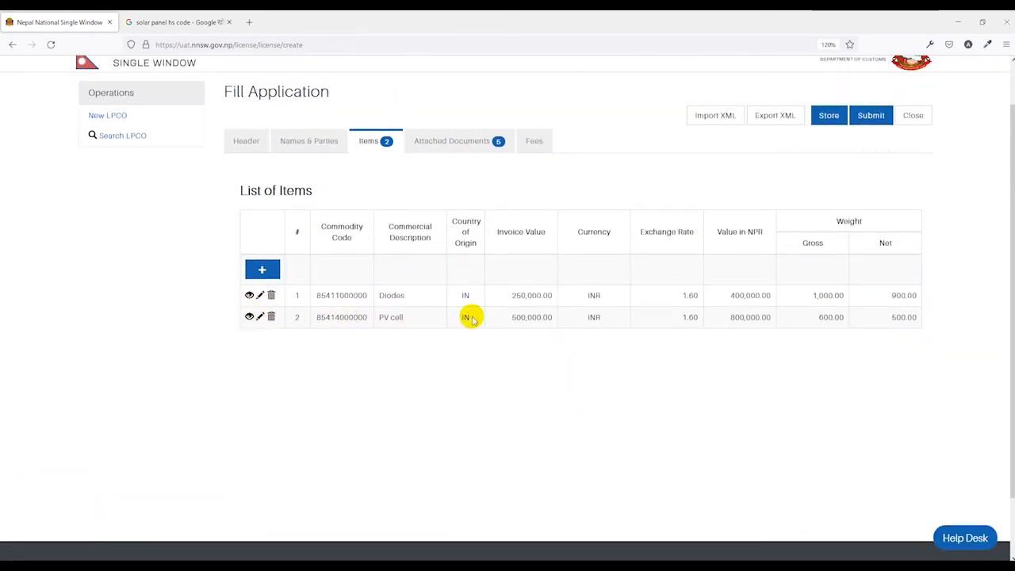
pyautogui.scroll(1, 337, 406)
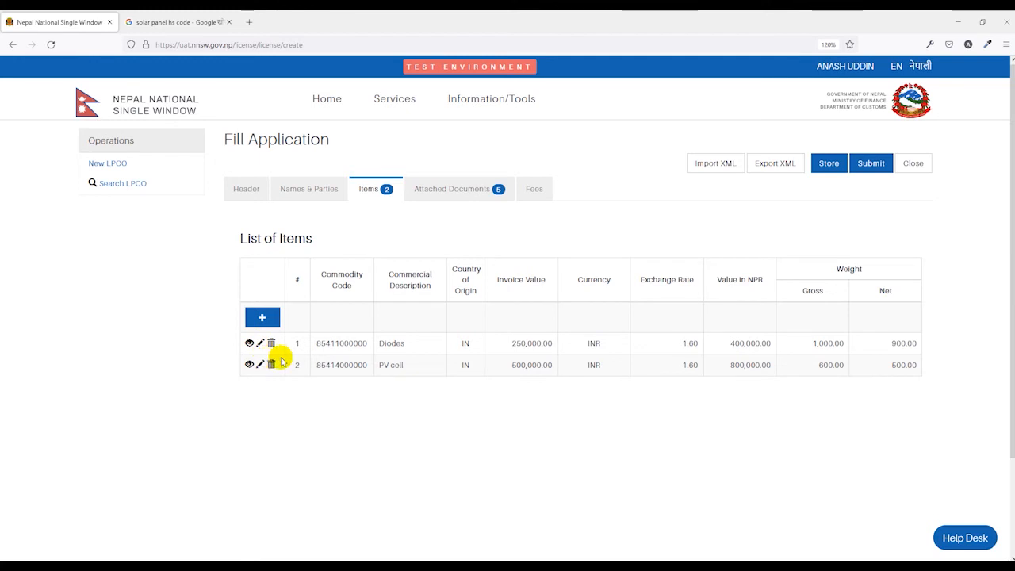
pyautogui.click(449, 190)
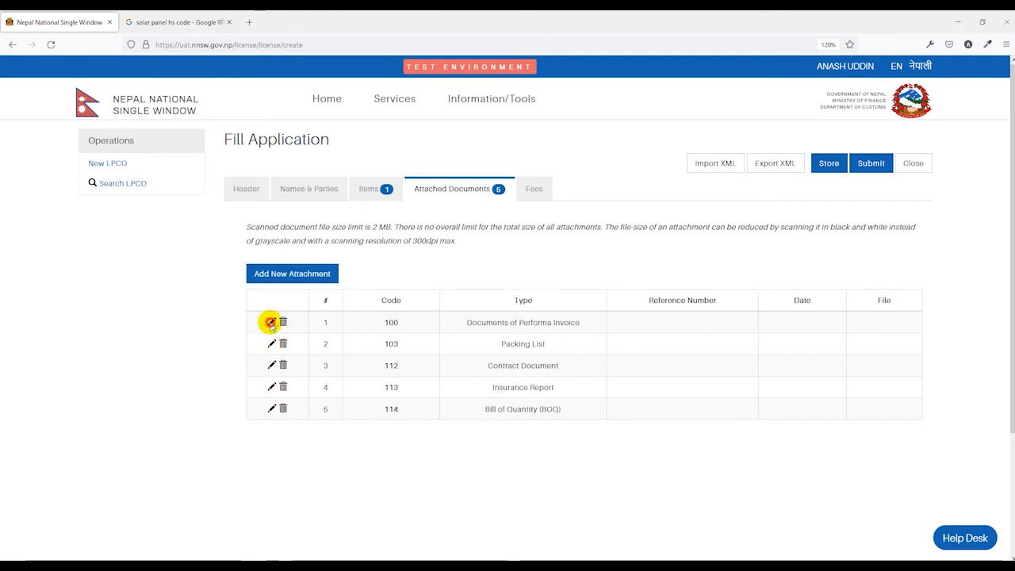
# Step: Edit the Performa Invoice attachment with reference 12345 and date 20 October 2021
pyautogui.click(271, 322)
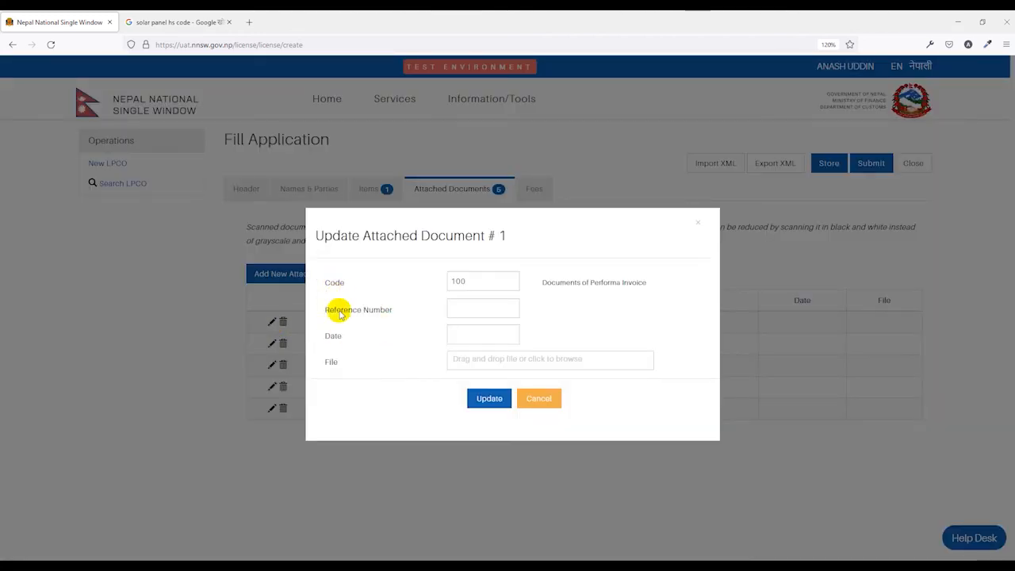
pyautogui.click(465, 310)
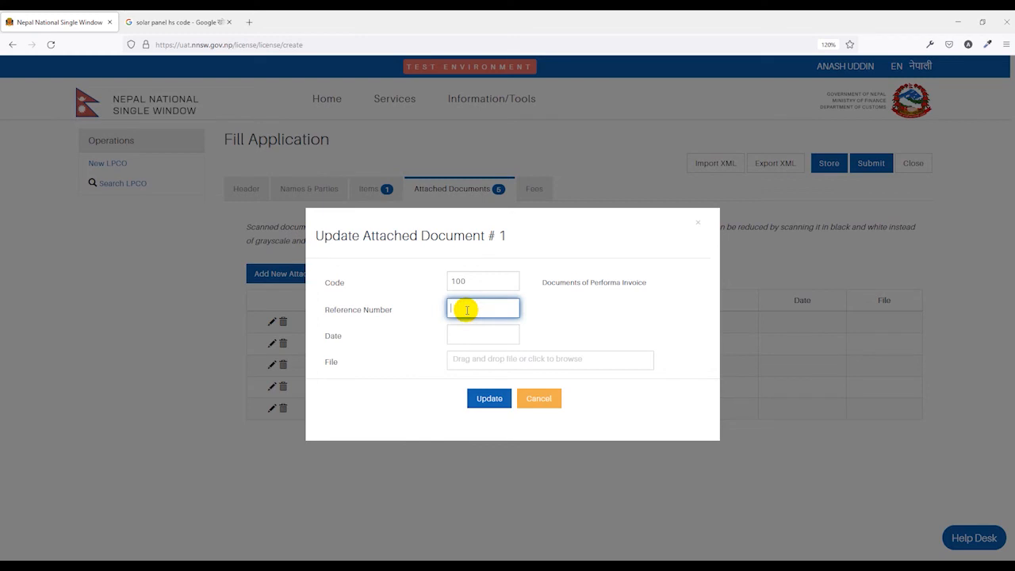
pyautogui.write('12345')
pyautogui.click(461, 334)
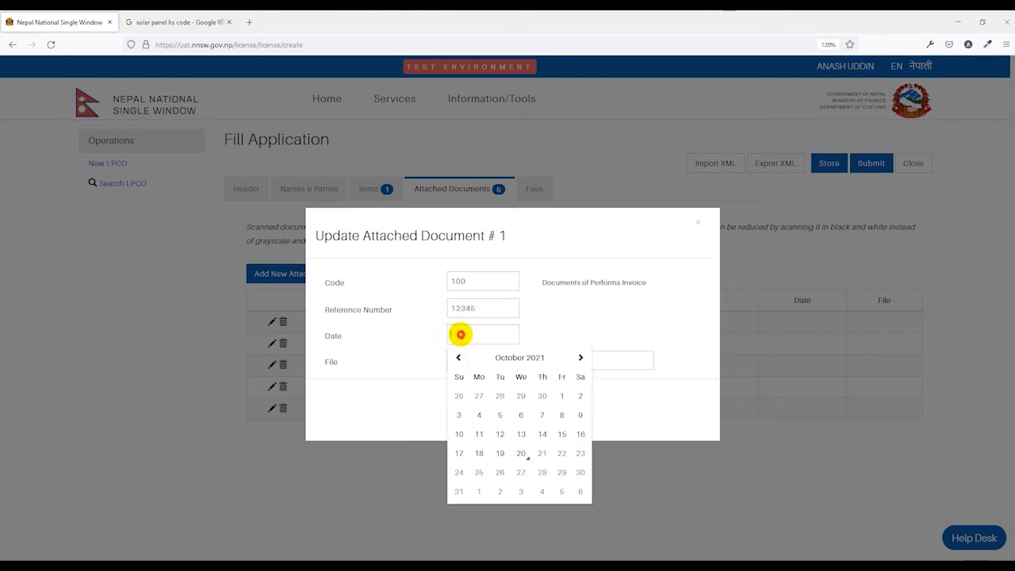
pyautogui.click(520, 453)
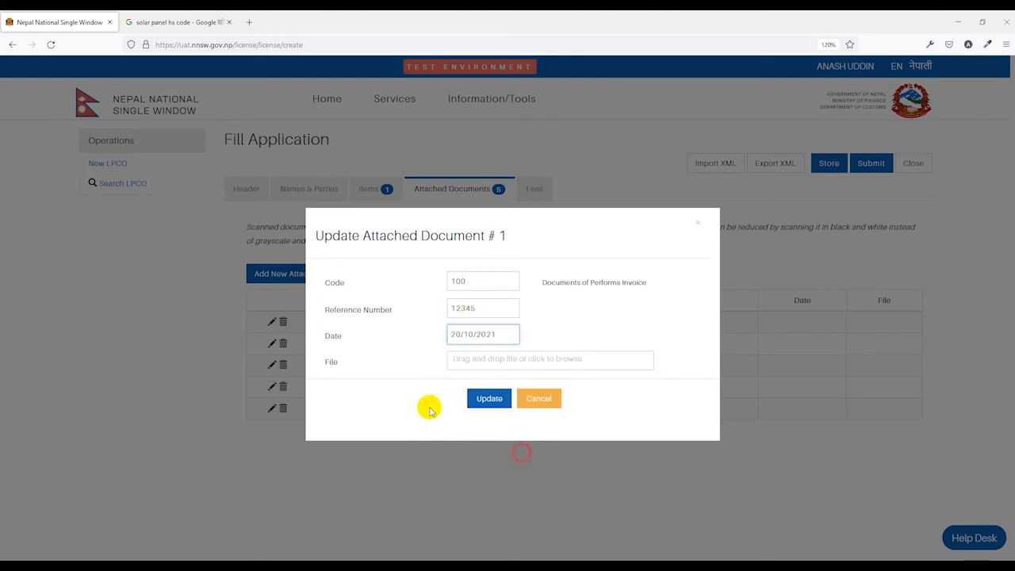
# Step: Attach Performa Invoice-1.pdf from Downloads and update the attachment
pyautogui.click(469, 364)
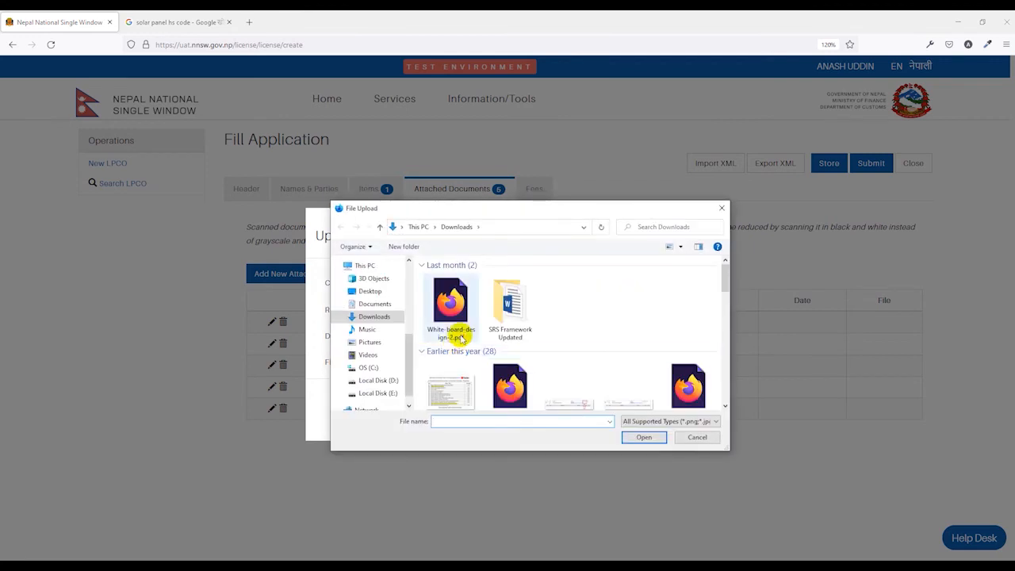
pyautogui.scroll(-3, 528, 321)
pyautogui.scroll(-1, 544, 341)
pyautogui.click(574, 312)
pyautogui.press('p')
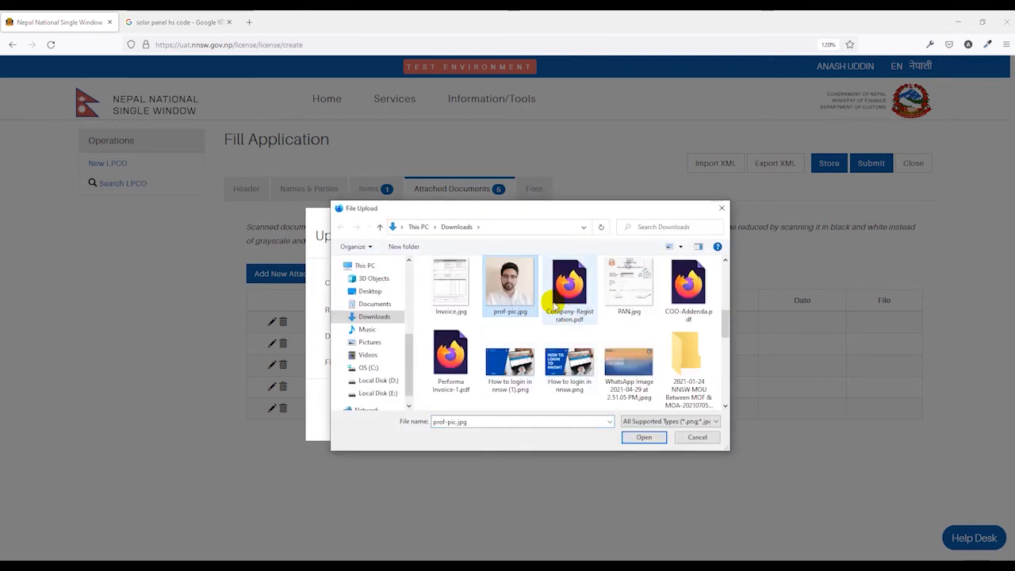
pyautogui.doubleClick(450, 358)
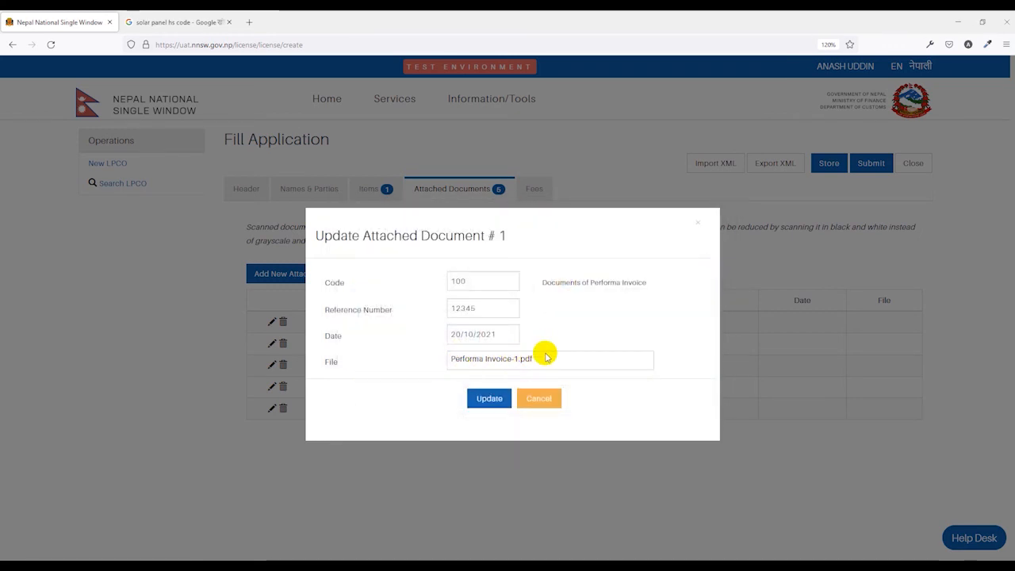
pyautogui.click(488, 400)
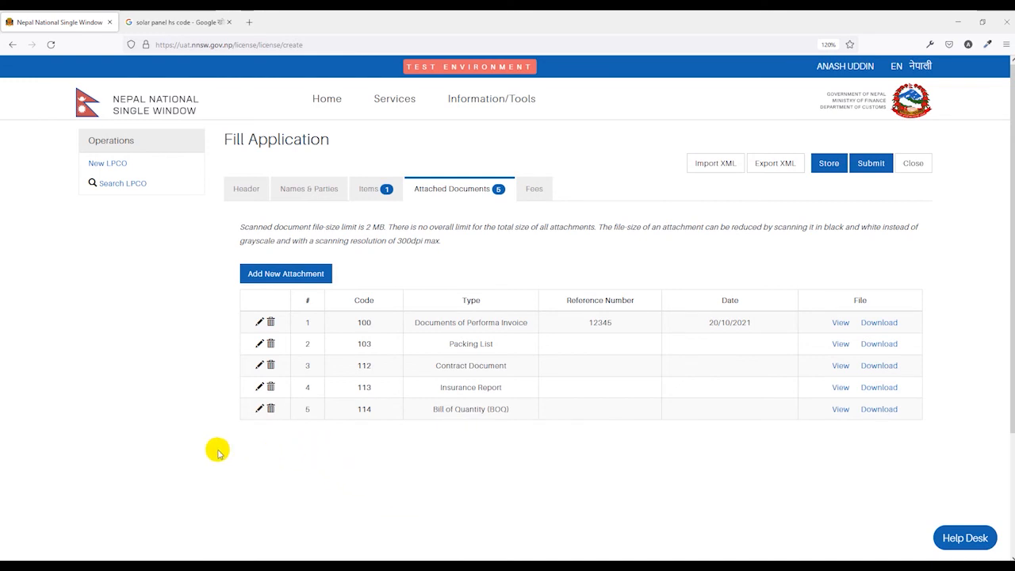
# Step: Start a new attachment with document type 999 Others
pyautogui.click(290, 273)
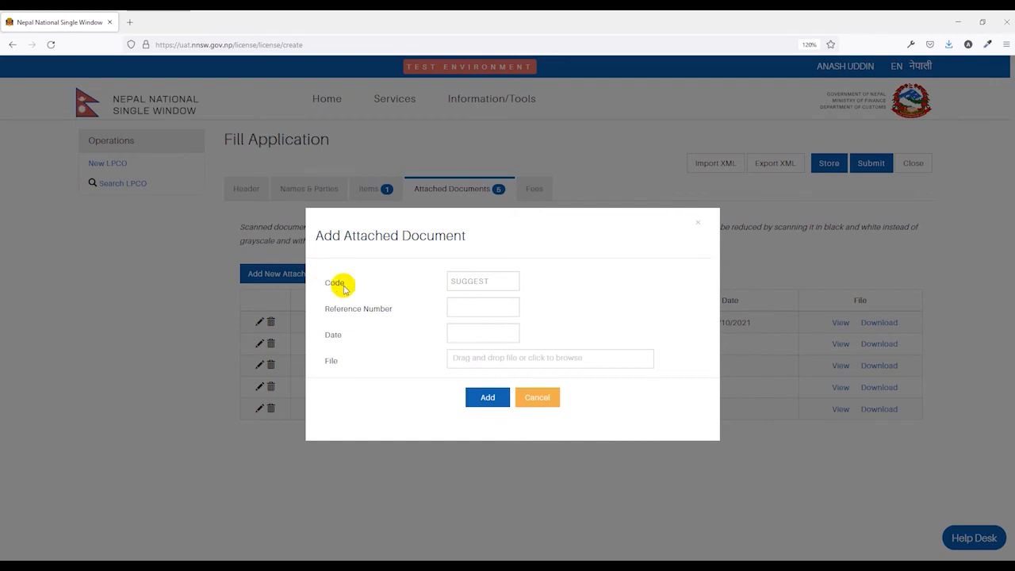
pyautogui.click(473, 280)
pyautogui.scroll(1, 492, 322)
pyautogui.scroll(15, 492, 326)
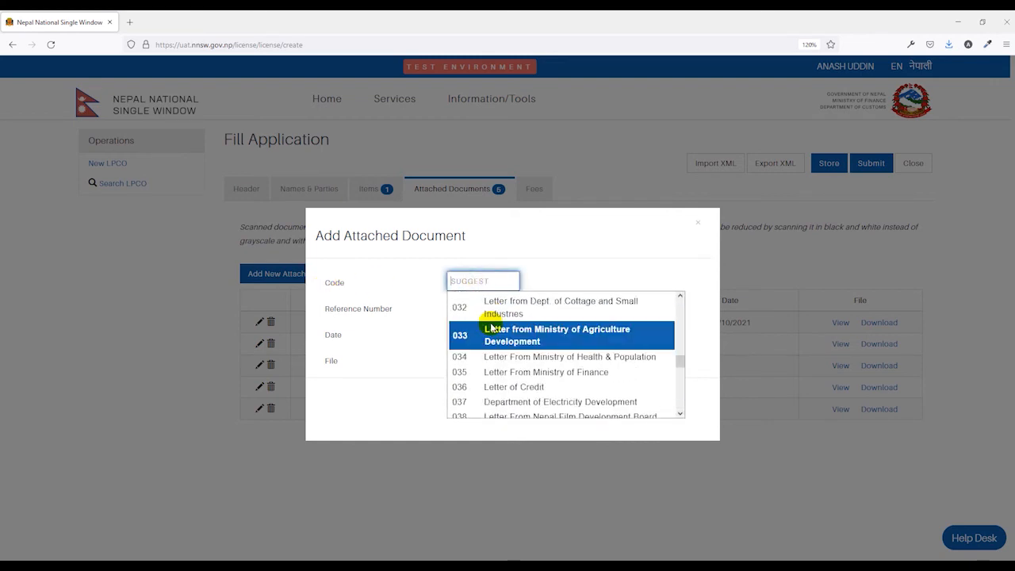
pyautogui.scroll(-15, 509, 369)
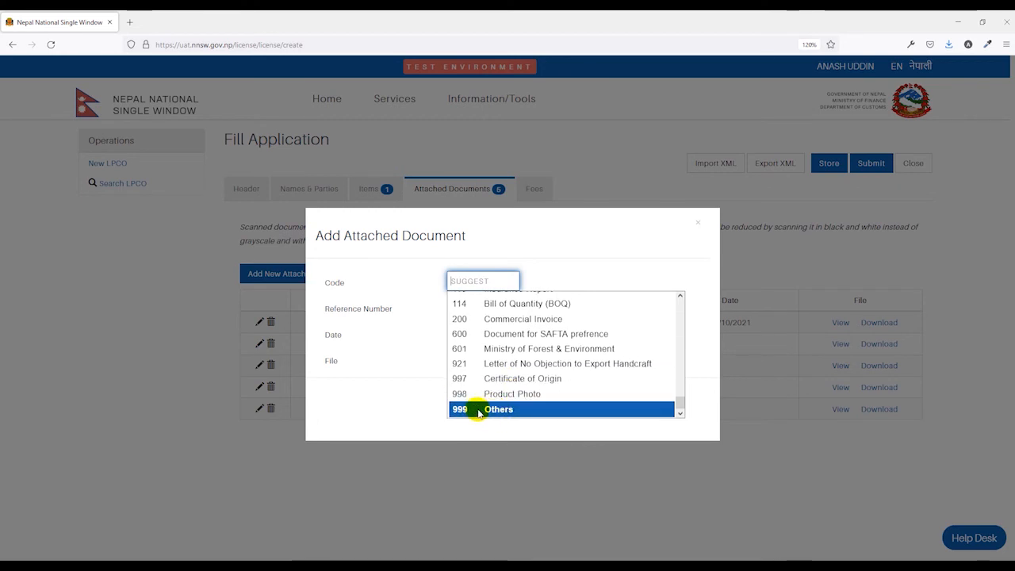
pyautogui.click(479, 410)
# Step: Give it reference 'product pic' and file product-pic.jpg, and add it
pyautogui.click(458, 308)
pyautogui.write('p')
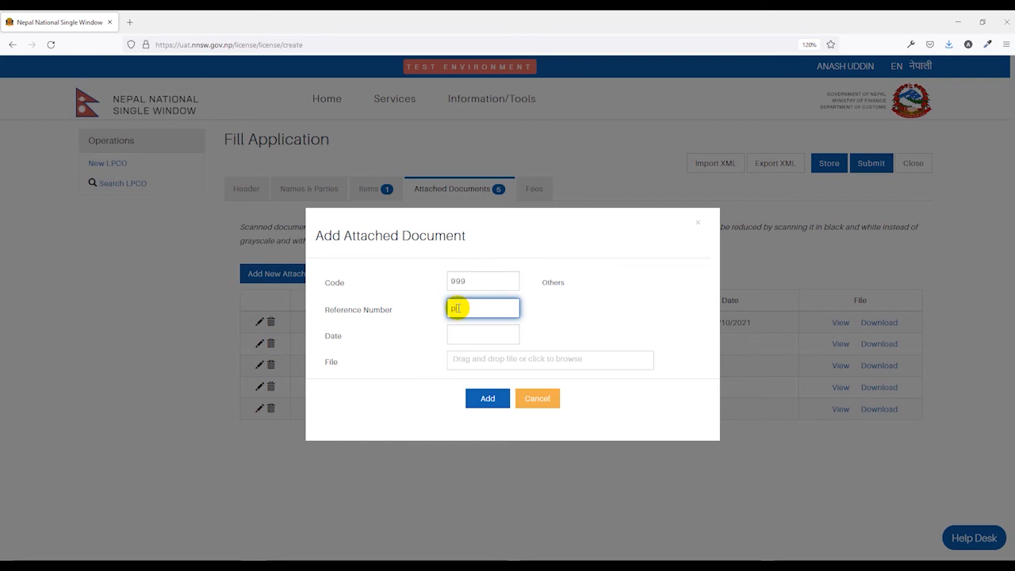
pyautogui.write('roduct')
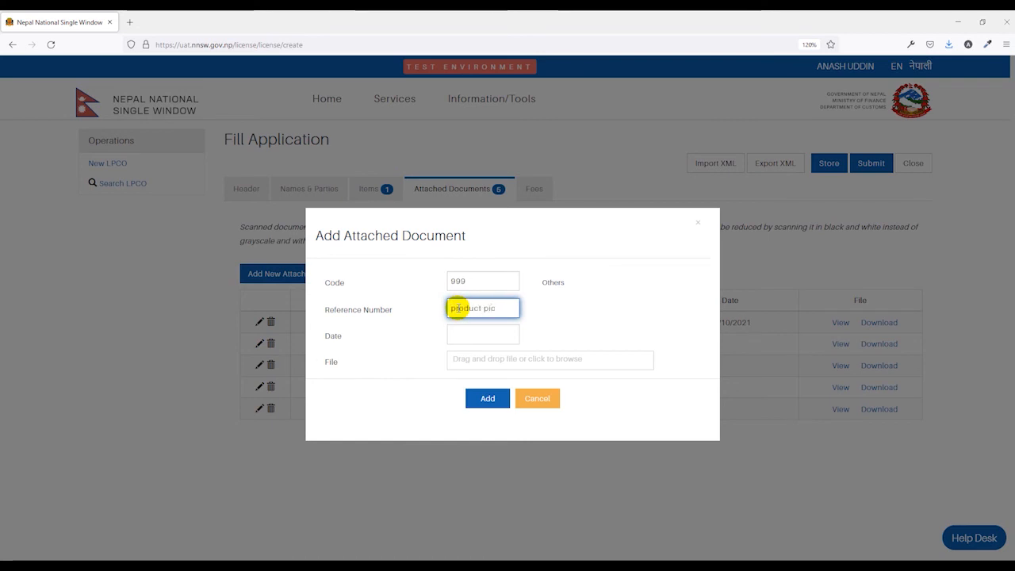
pyautogui.write(' pic')
pyautogui.click(475, 362)
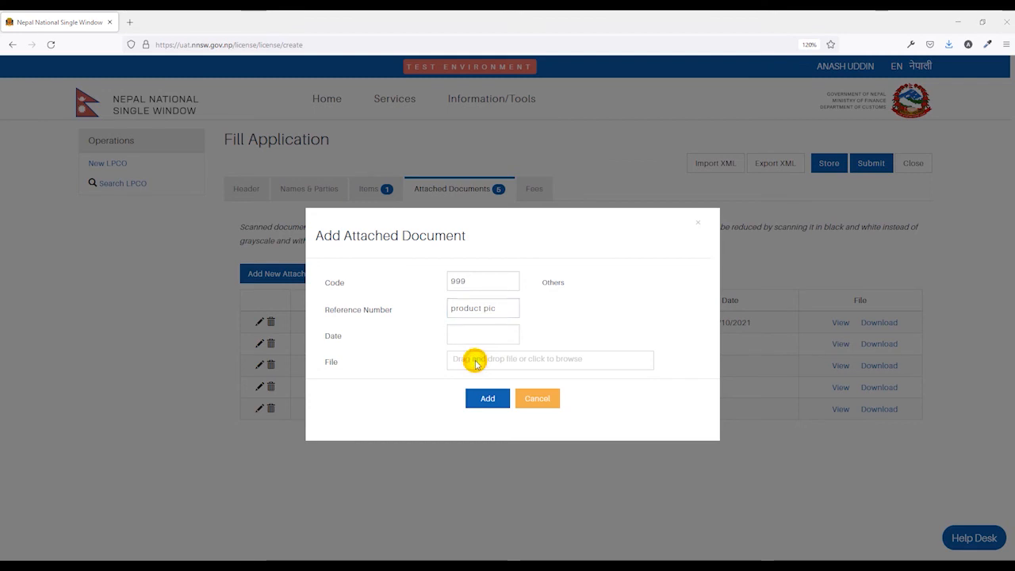
pyautogui.doubleClick(452, 319)
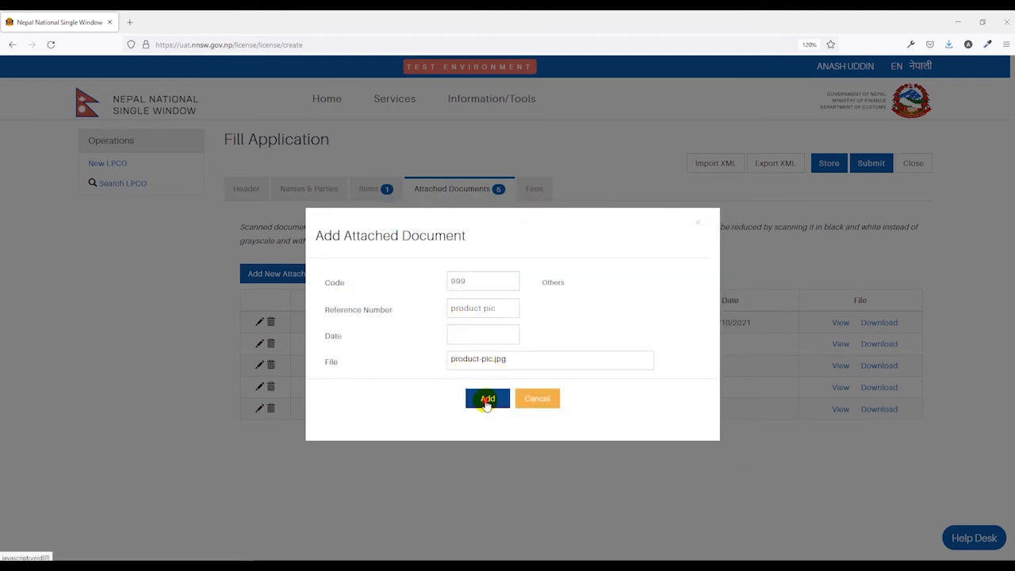
pyautogui.click(487, 400)
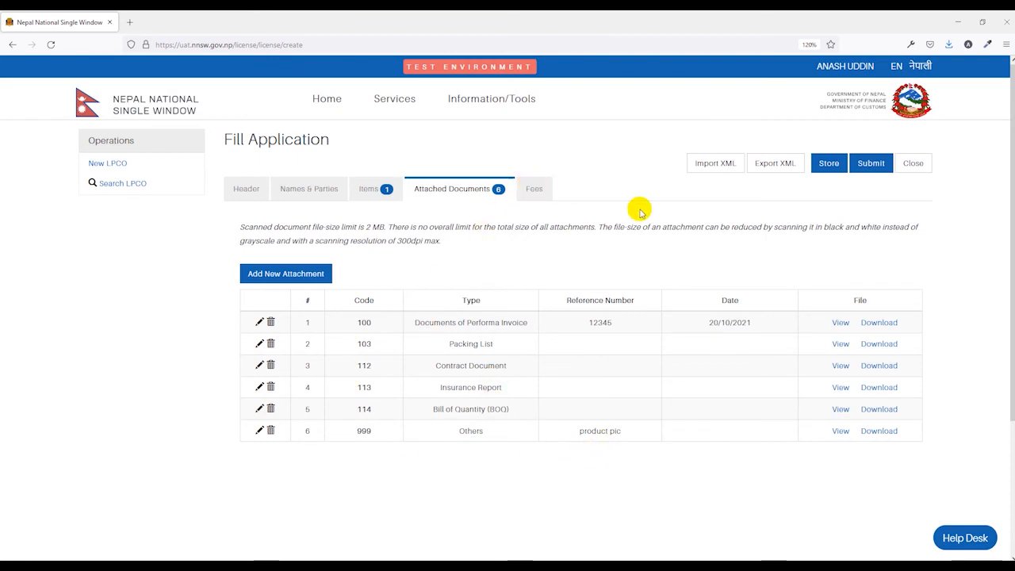
# Step: Decline the Store prompt, then submit the application and acknowledge the success message
pyautogui.click(829, 163)
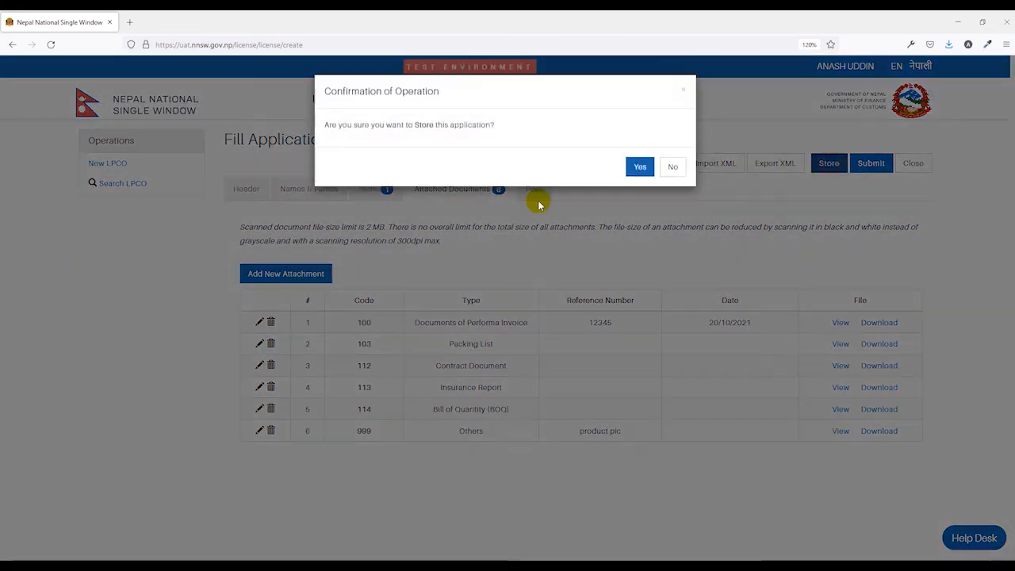
pyautogui.click(673, 167)
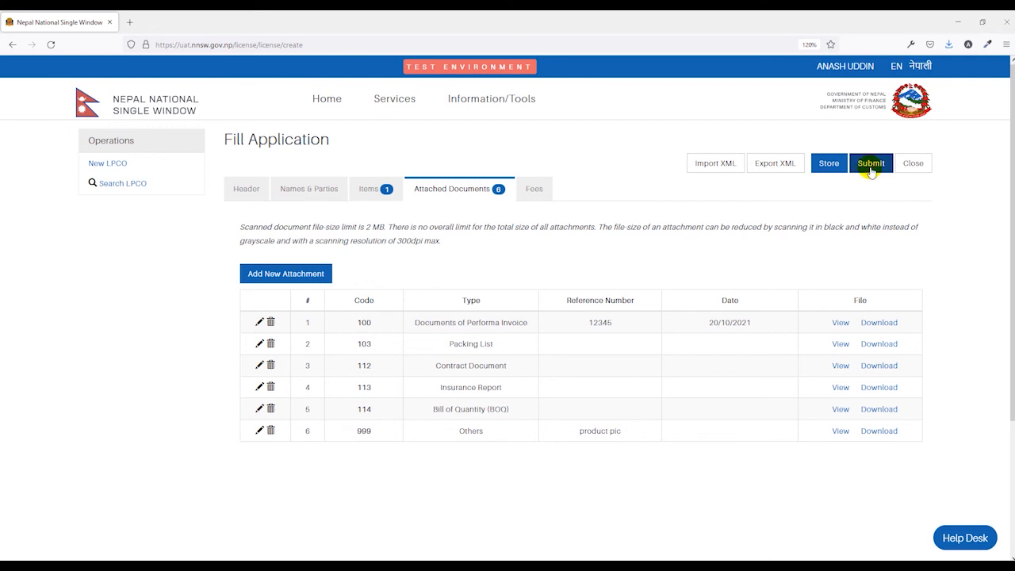
pyautogui.click(870, 167)
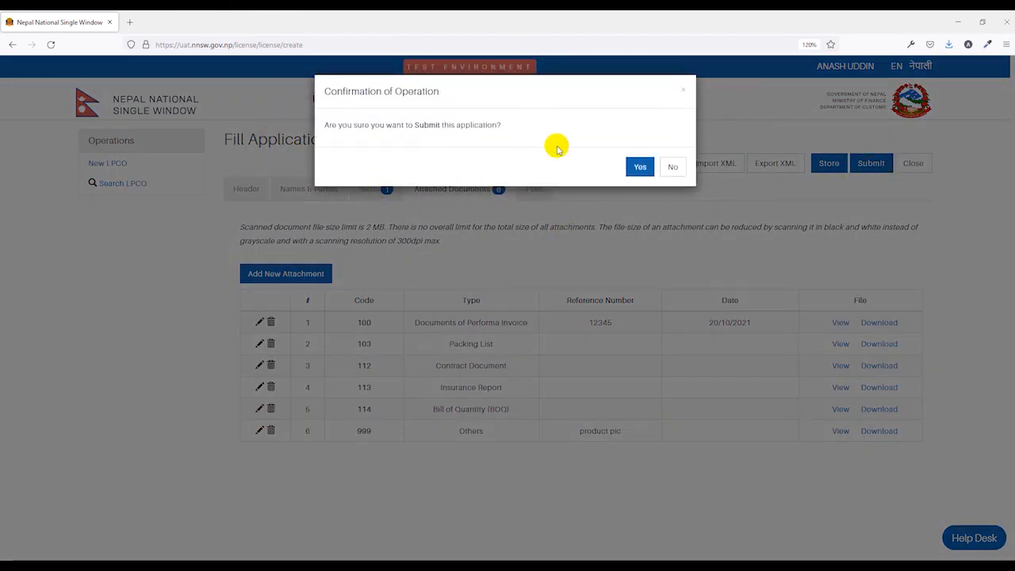
pyautogui.click(639, 167)
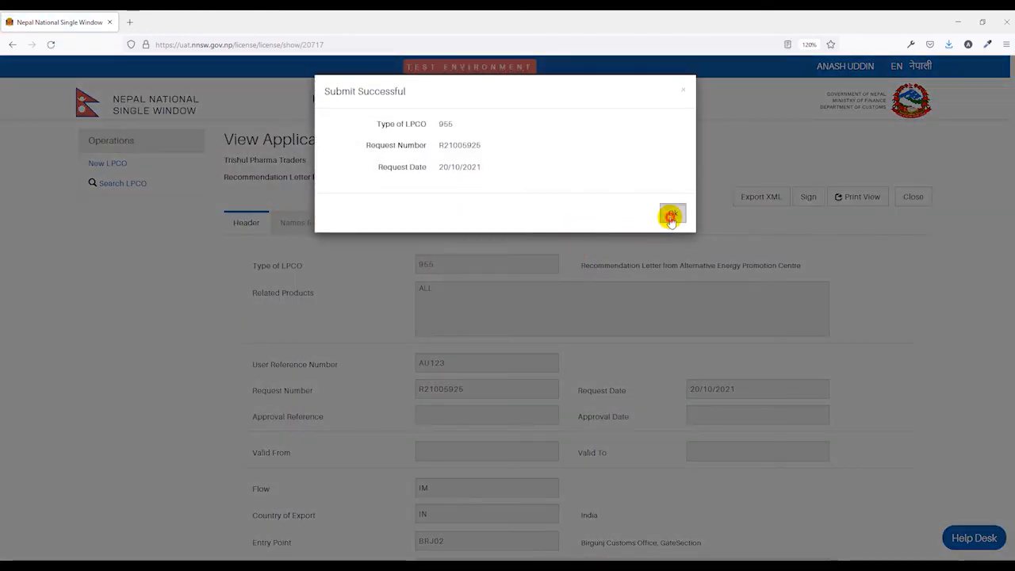
pyautogui.click(671, 215)
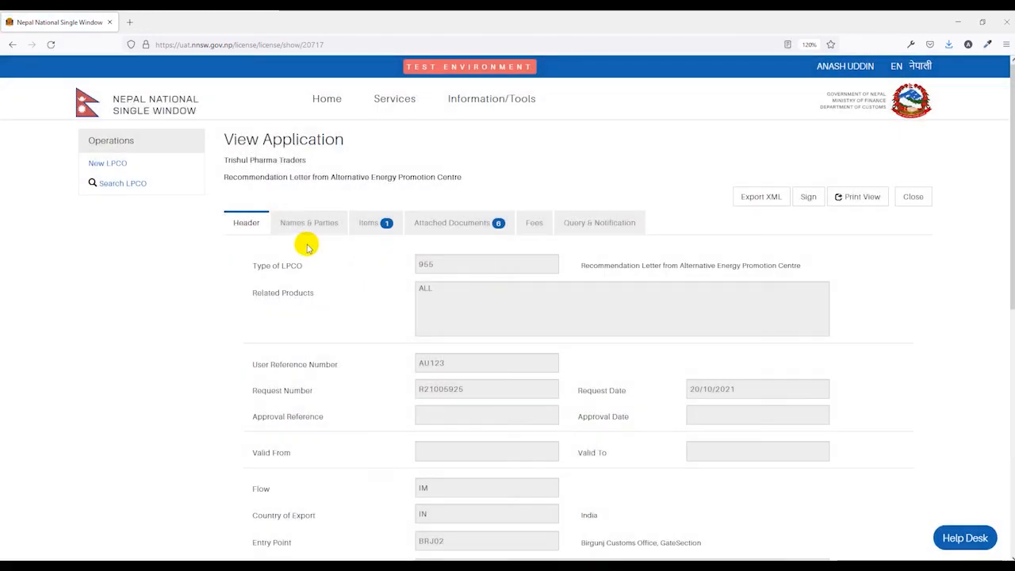
# Step: Check Names & Parties, then Query & Notification showing status Requested, and focus the Message box
pyautogui.click(308, 223)
pyautogui.scroll(-3, 387, 337)
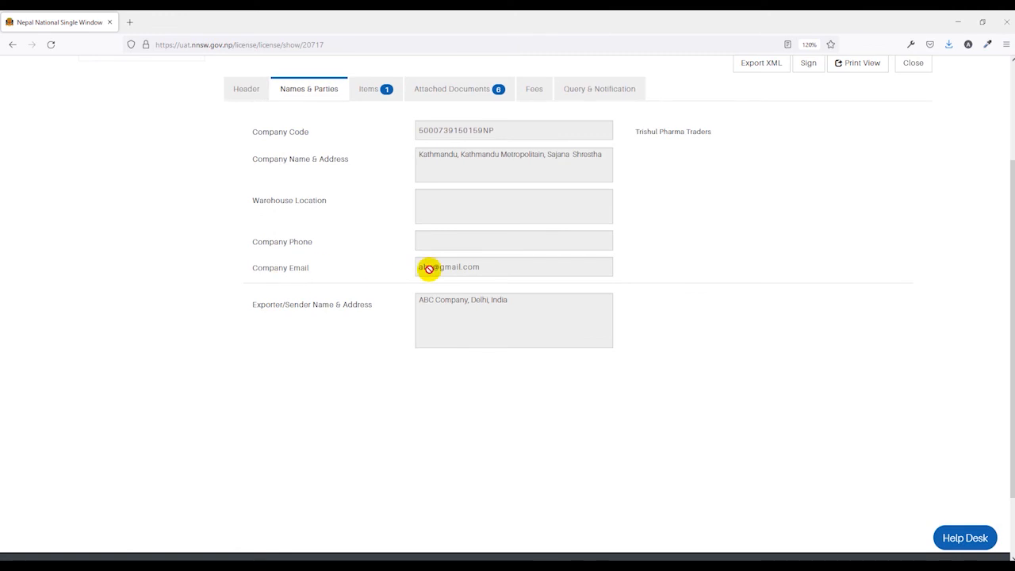
pyautogui.scroll(2, 451, 265)
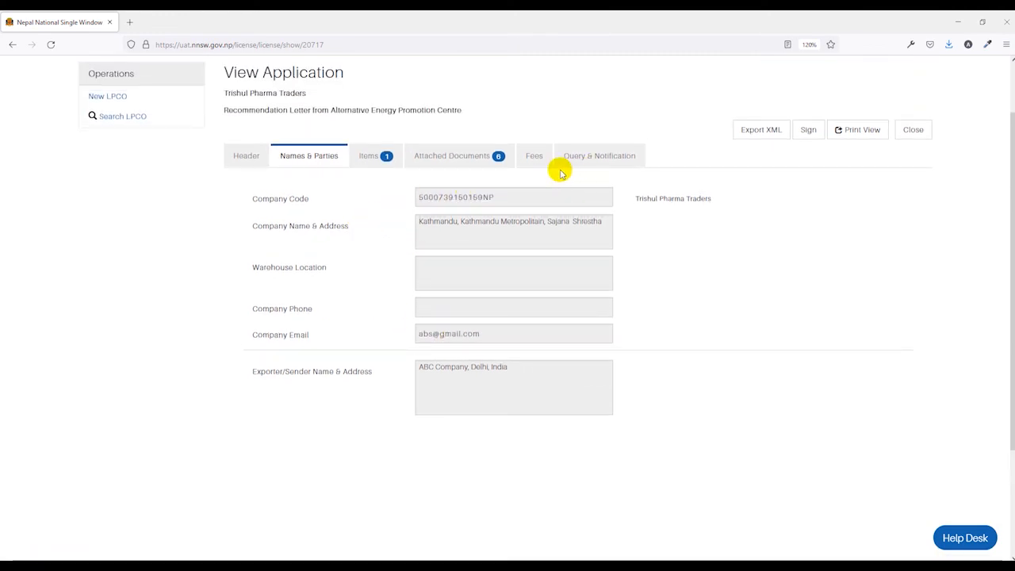
pyautogui.click(596, 156)
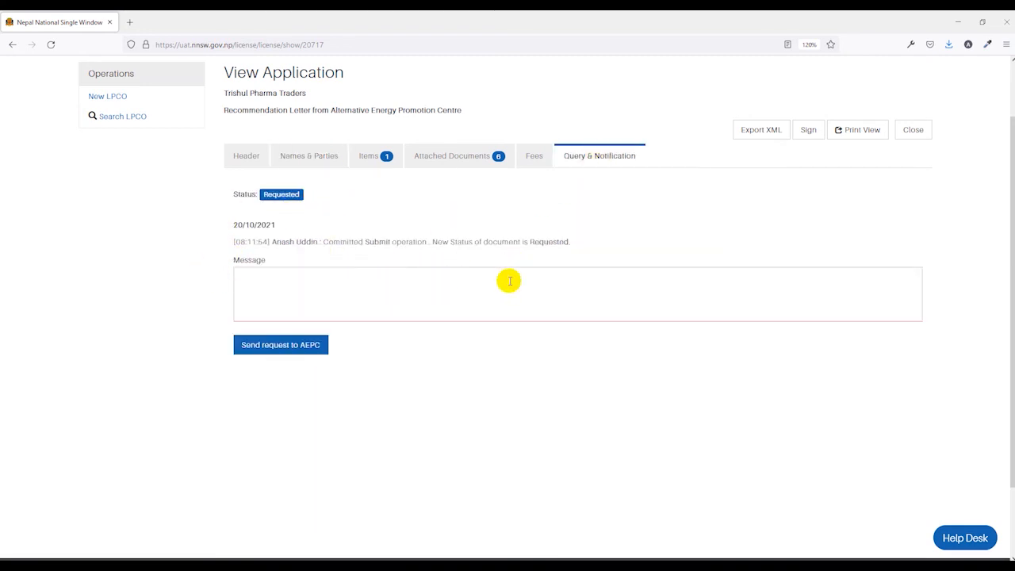
pyautogui.scroll(2, 583, 273)
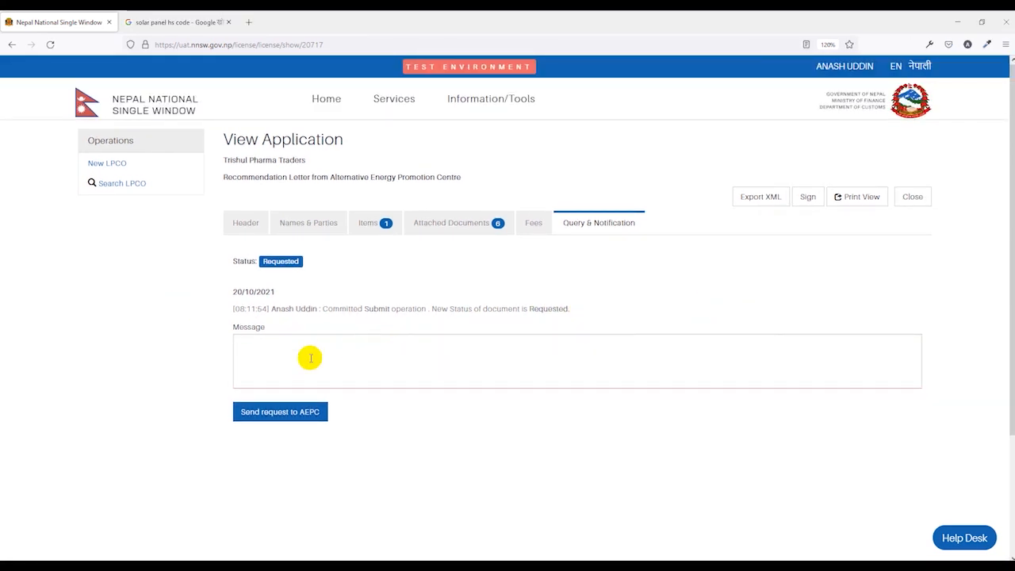
pyautogui.click(309, 359)
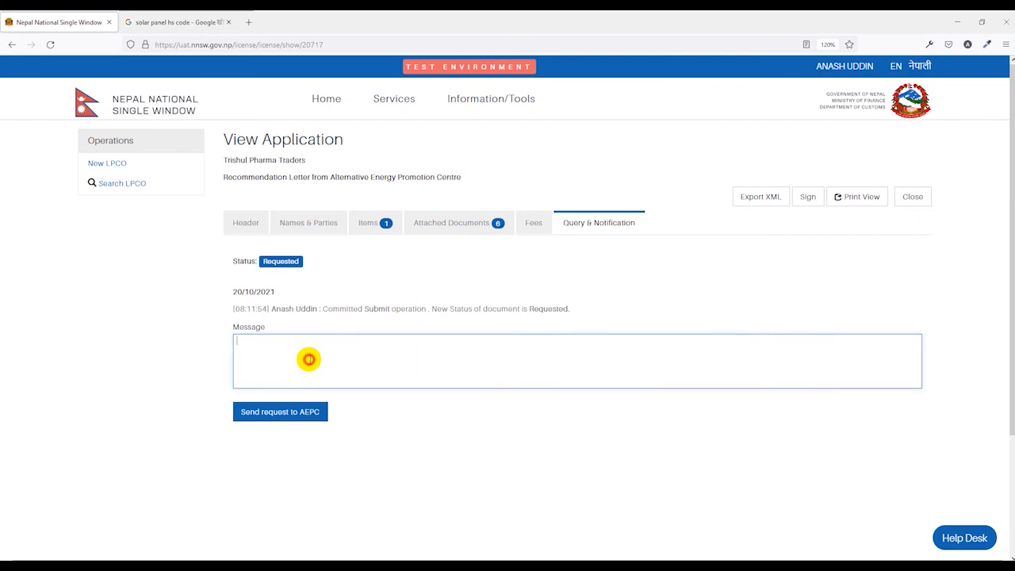